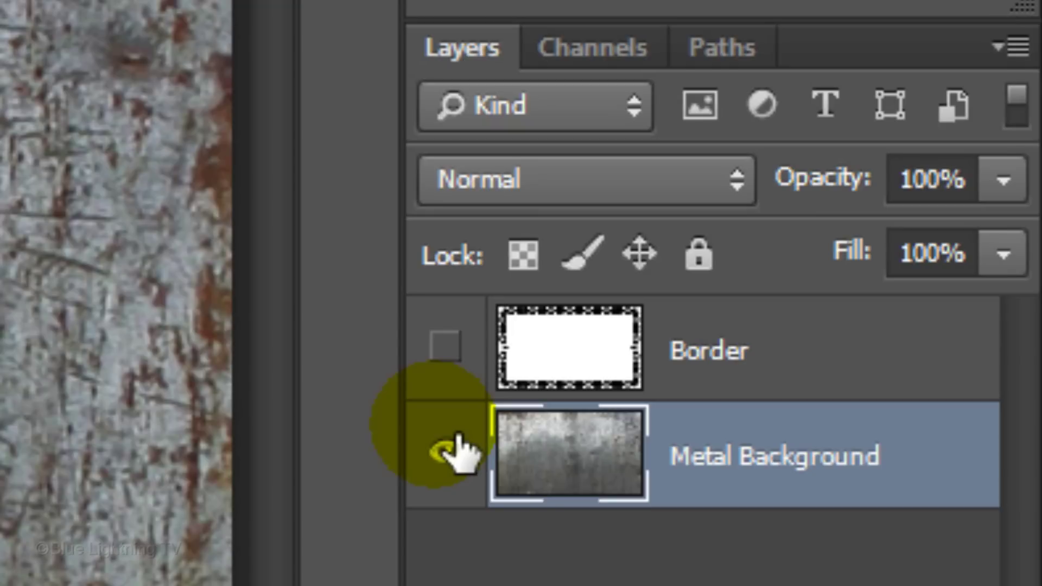
Step: Preview the Border layer in the metal text file and in Shield.psd, leaving both hidden
left_click(445, 346)
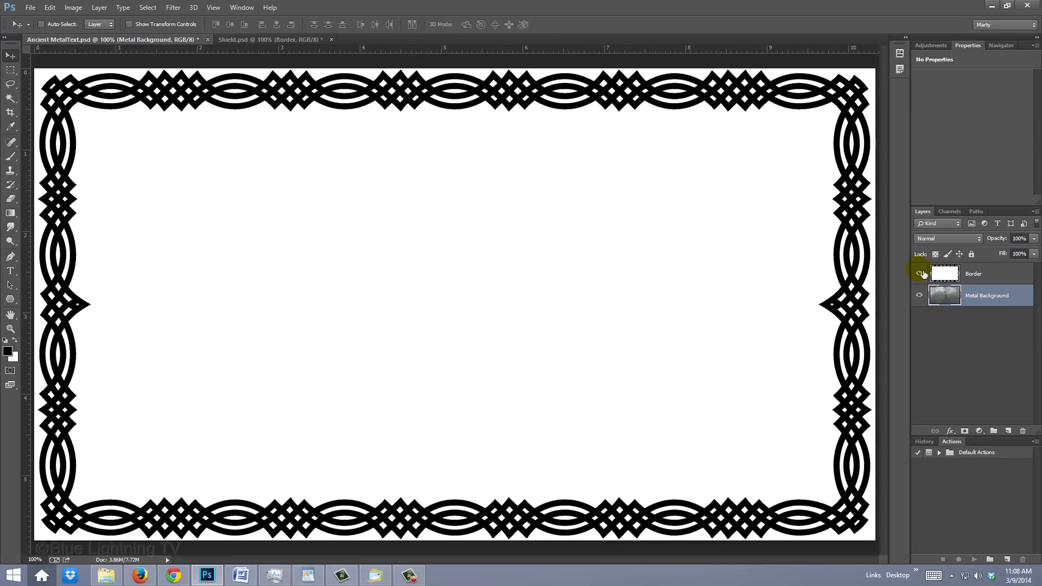
left_click(922, 275)
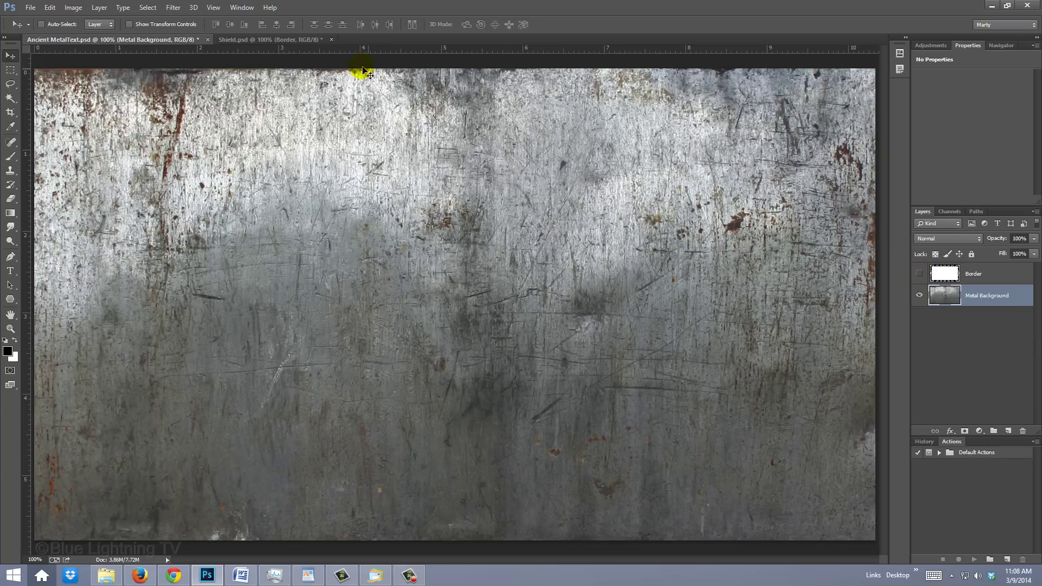
left_click(303, 42)
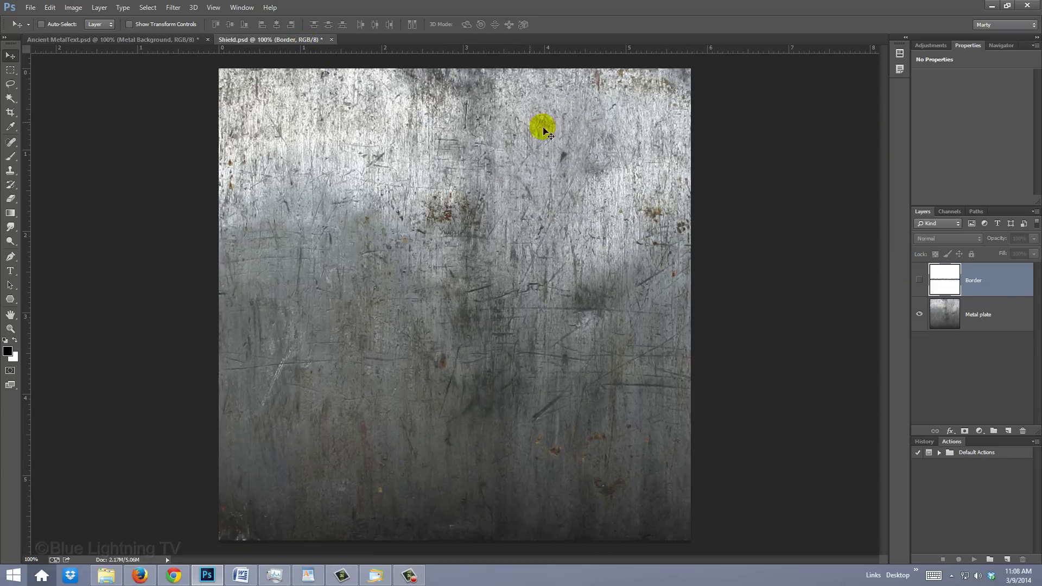
left_click(918, 280)
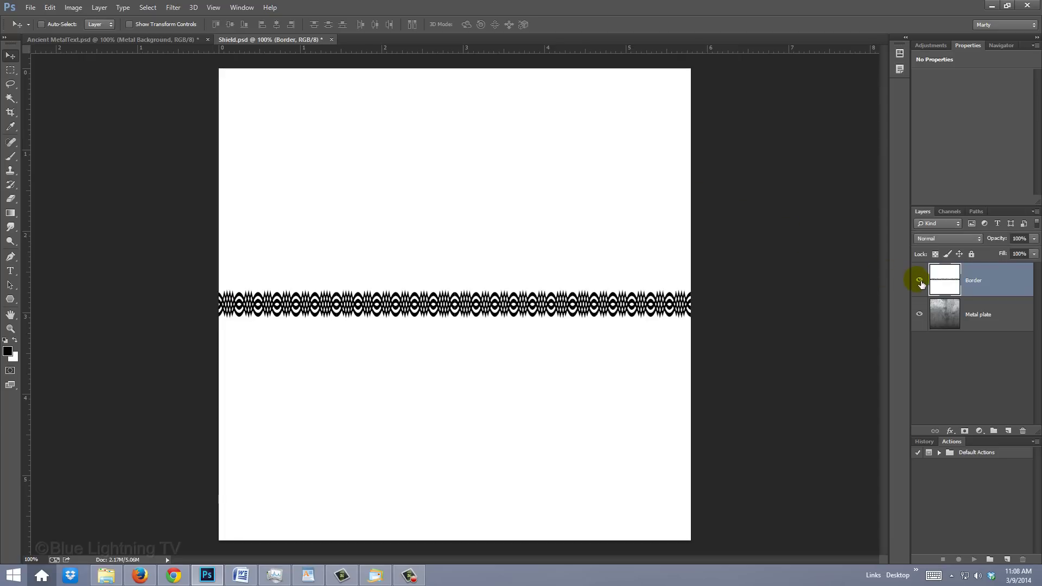
left_click(918, 280)
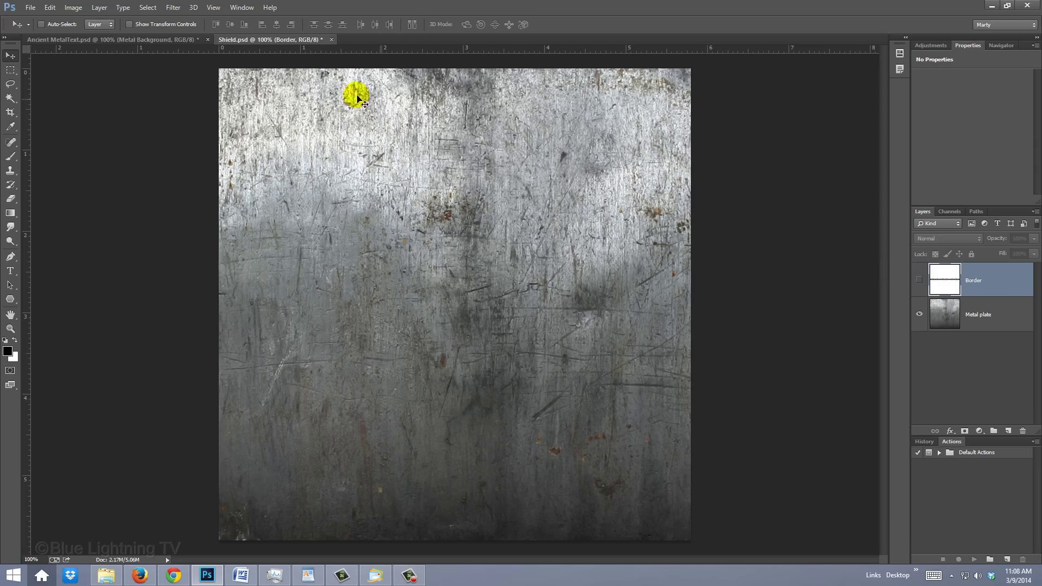
Step: Apply Lens Correction with a custom Vignette Amount of -100 to the Ancient MetalText background
left_click(178, 38)
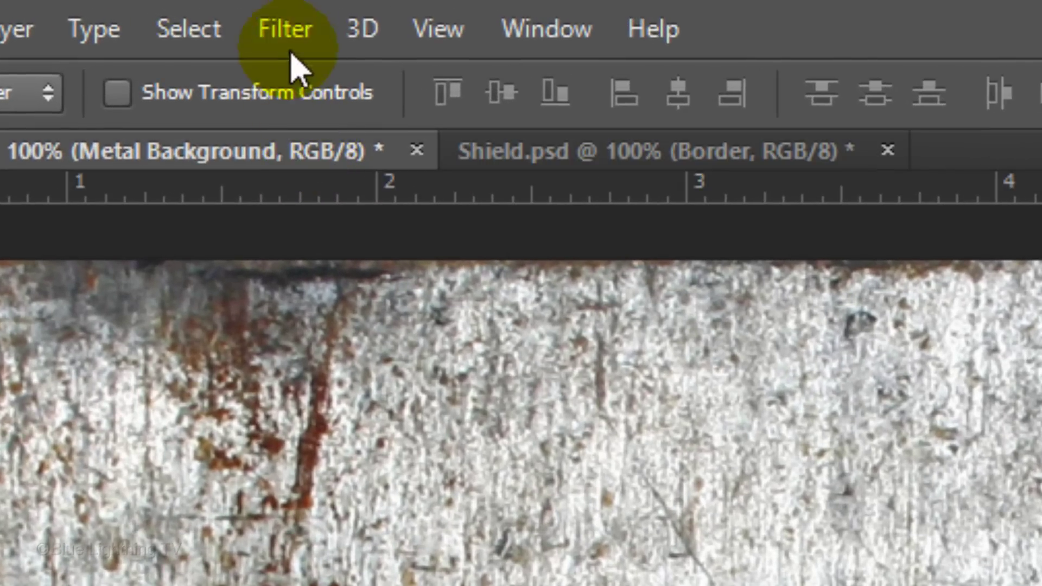
left_click(290, 33)
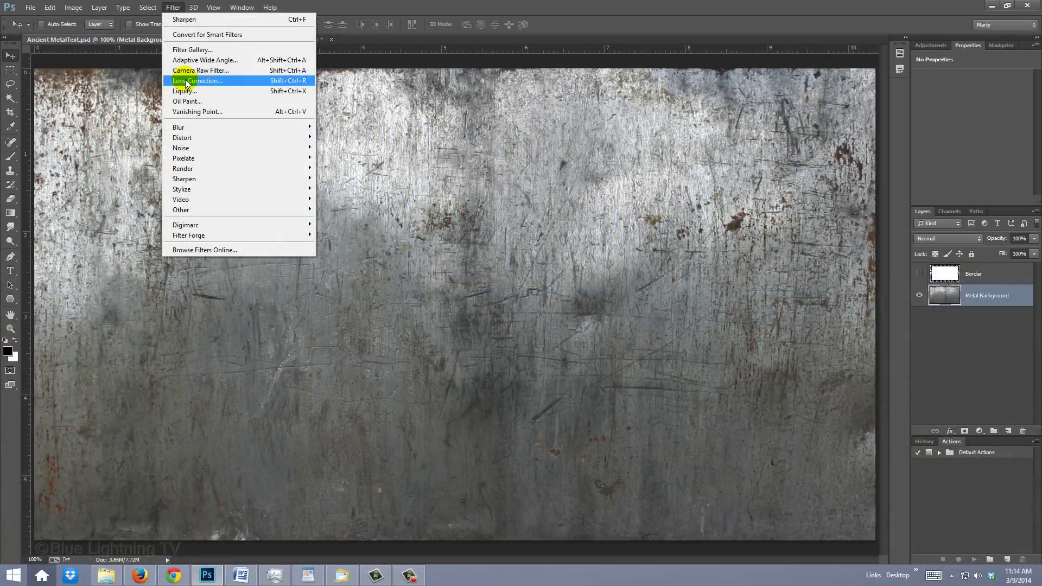
left_click(336, 316)
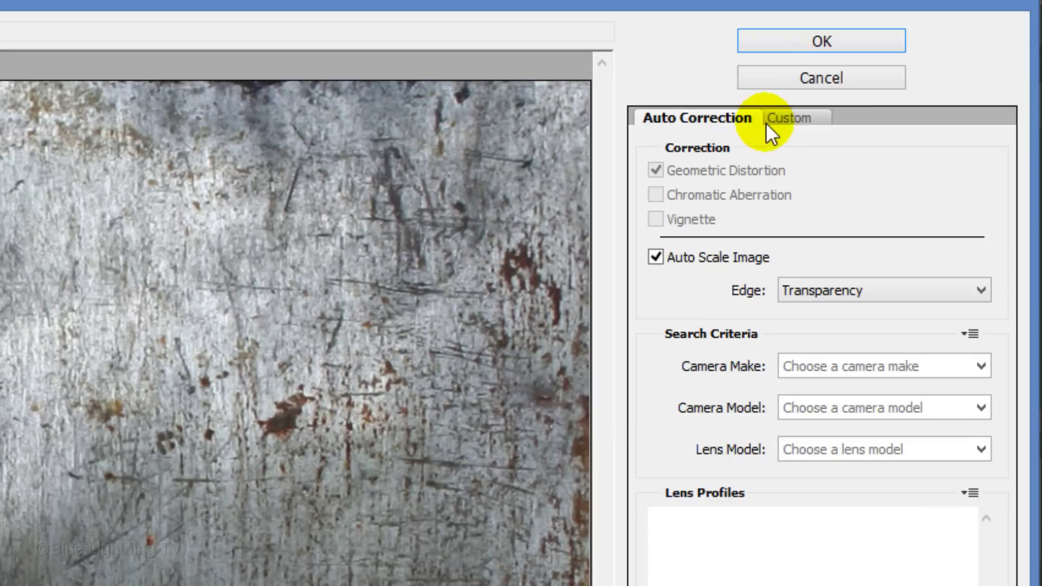
left_click(780, 122)
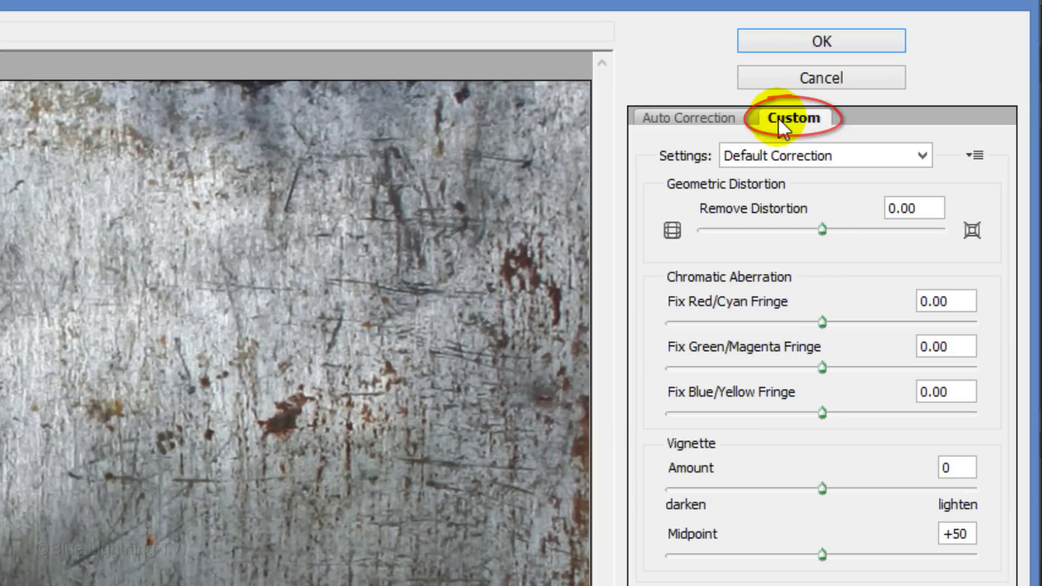
left_click_drag(824, 411, 847, 413)
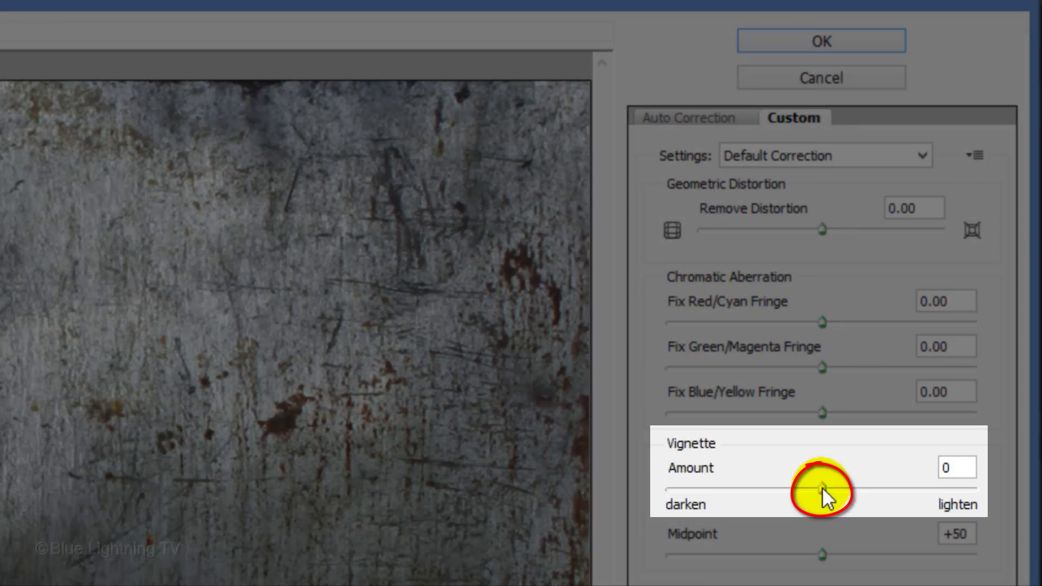
left_click_drag(823, 487, 633, 500)
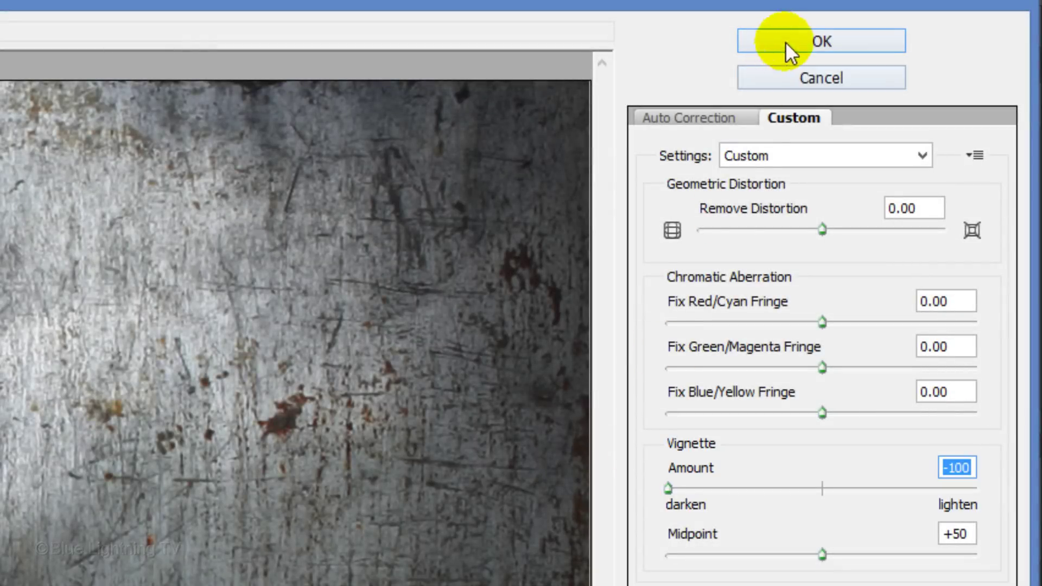
left_click(787, 38)
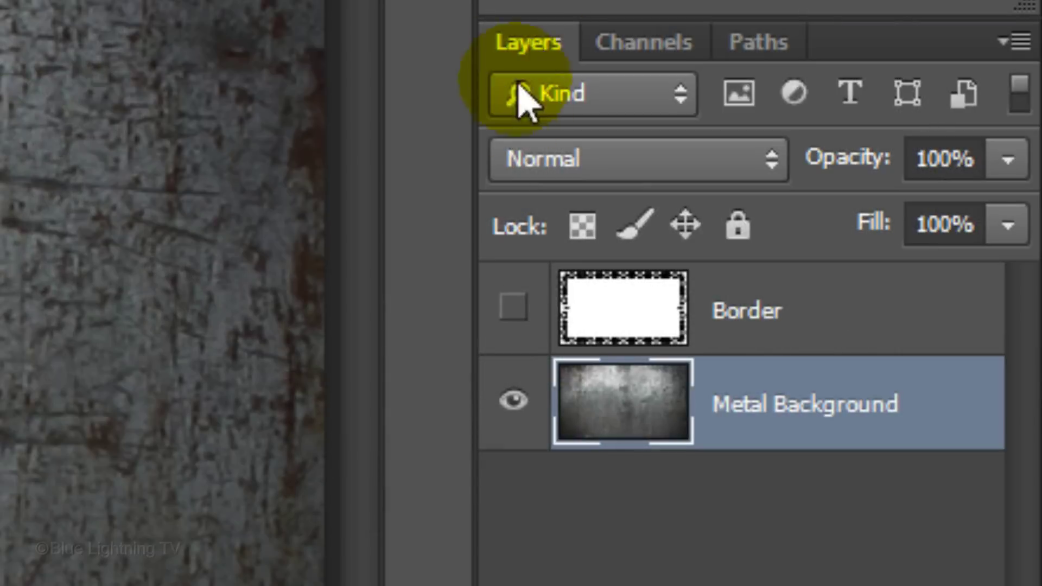
Step: Show the Border layer, select its white with a non-contiguous Magic Wand, delete it, and deselect
left_click(515, 310)
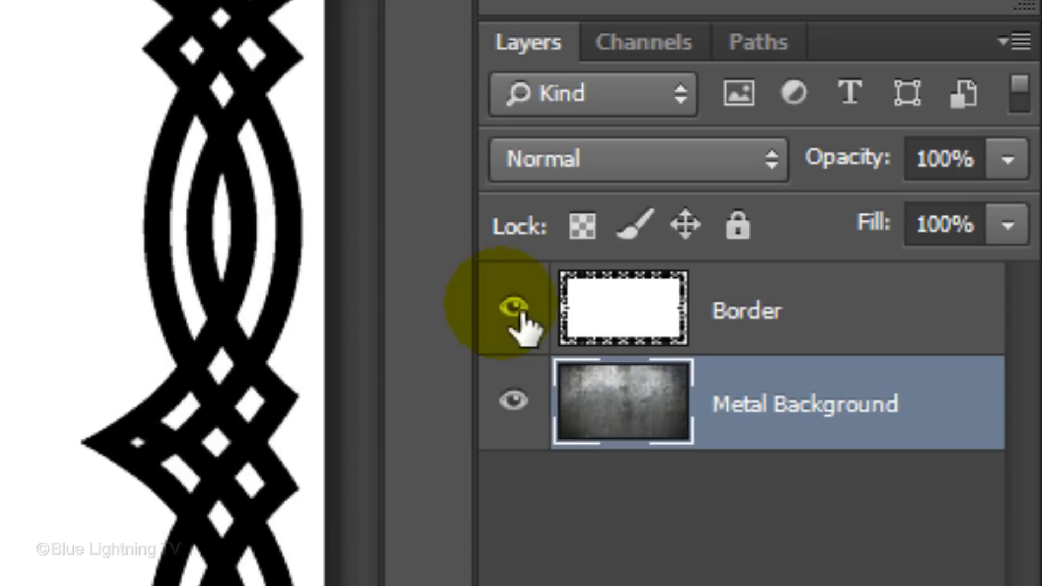
left_click(627, 313)
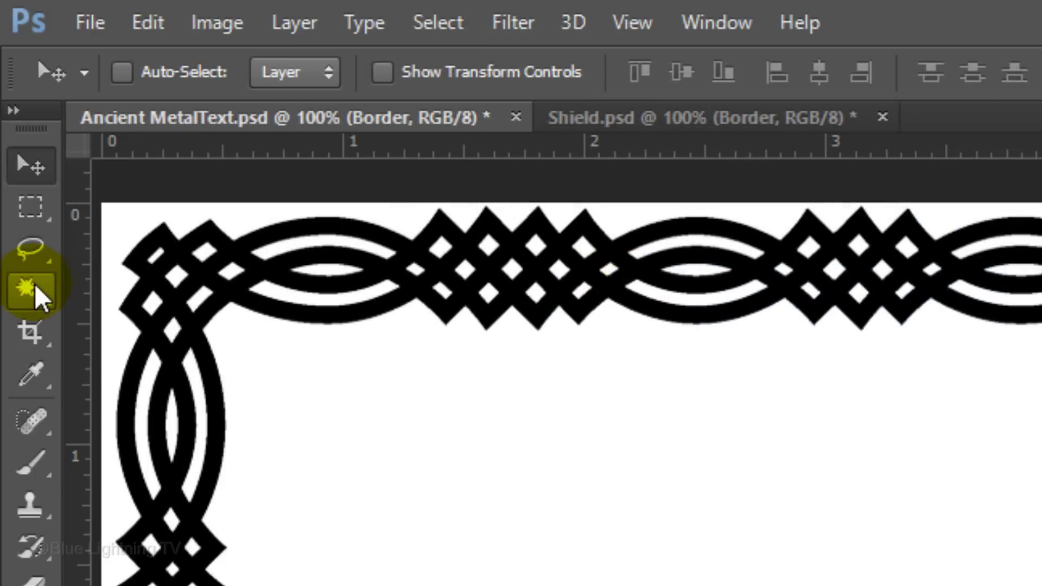
left_click(33, 291)
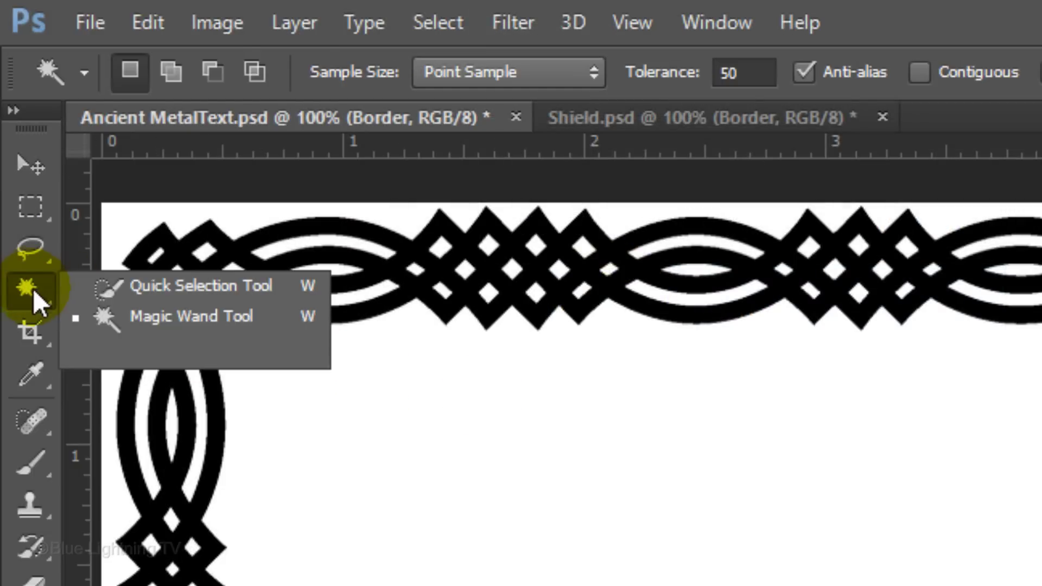
left_click(145, 321)
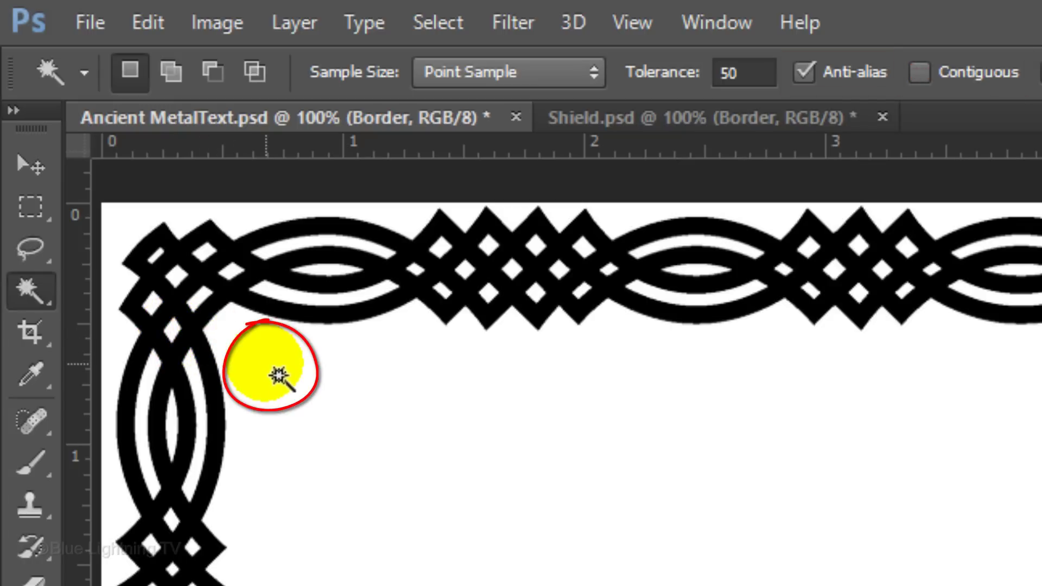
left_click(277, 375)
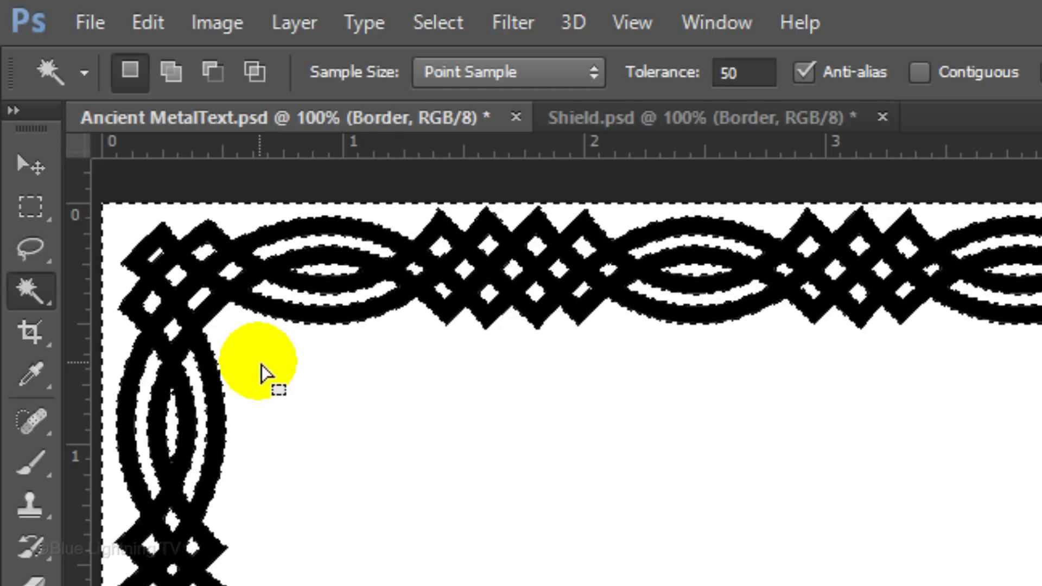
key("Delete")
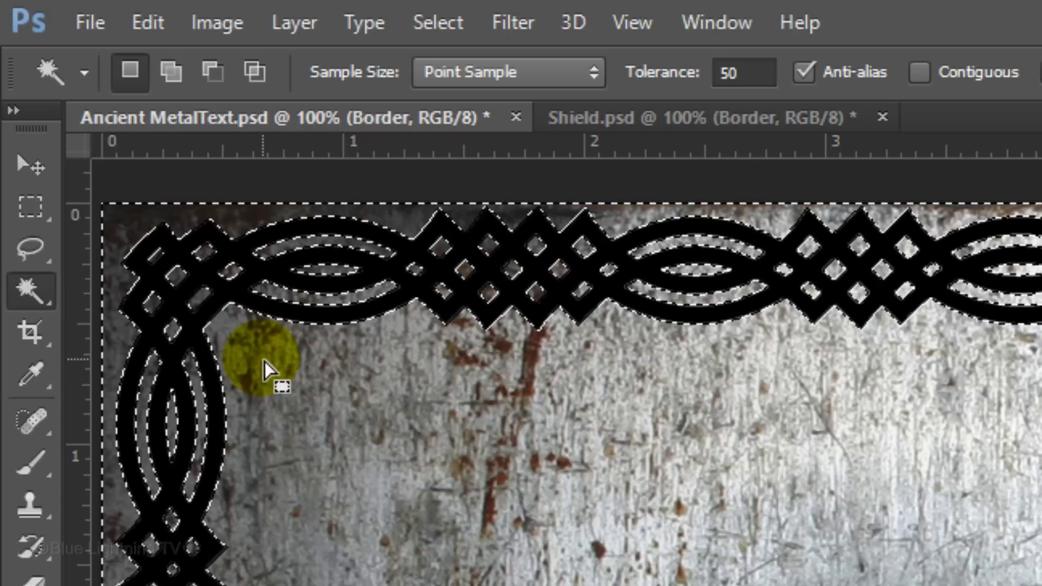
key("ctrl+d")
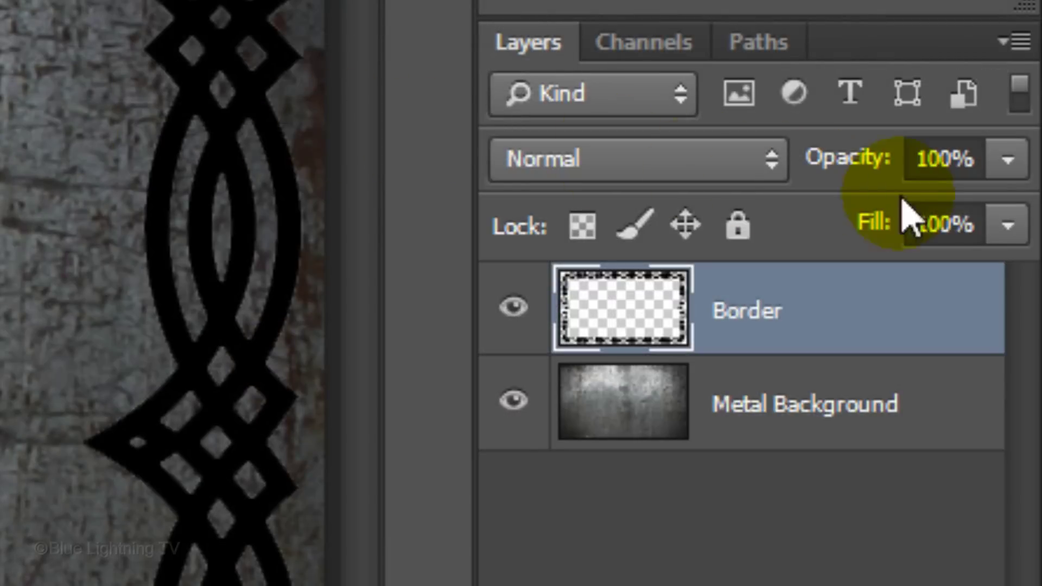
Step: Set Border fill to 0% and add Bevel & Emboss without global light: angle -90, highlight 30%, shadow 50%
left_click(1007, 227)
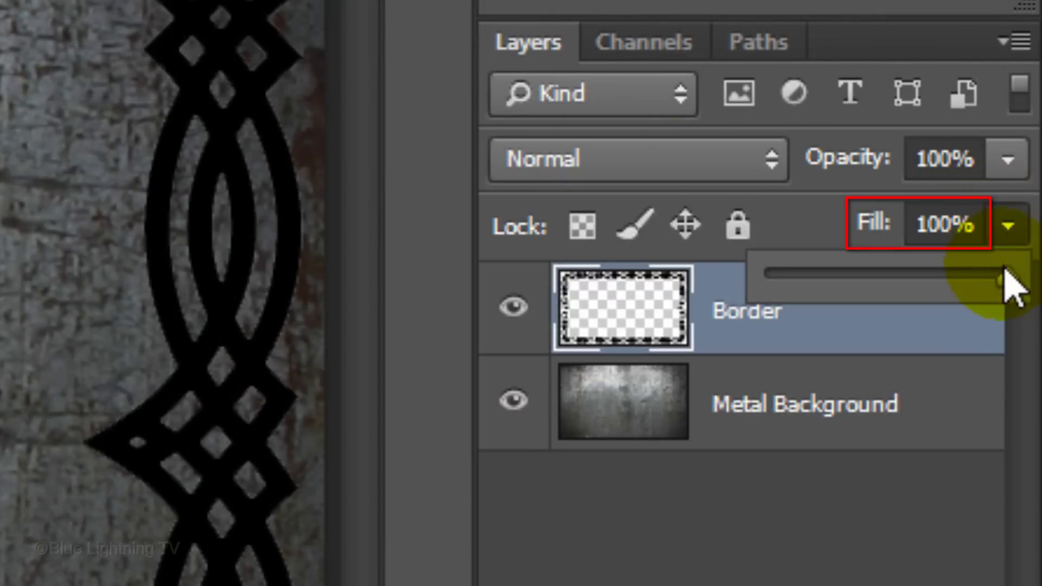
left_click_drag(1003, 278, 689, 244)
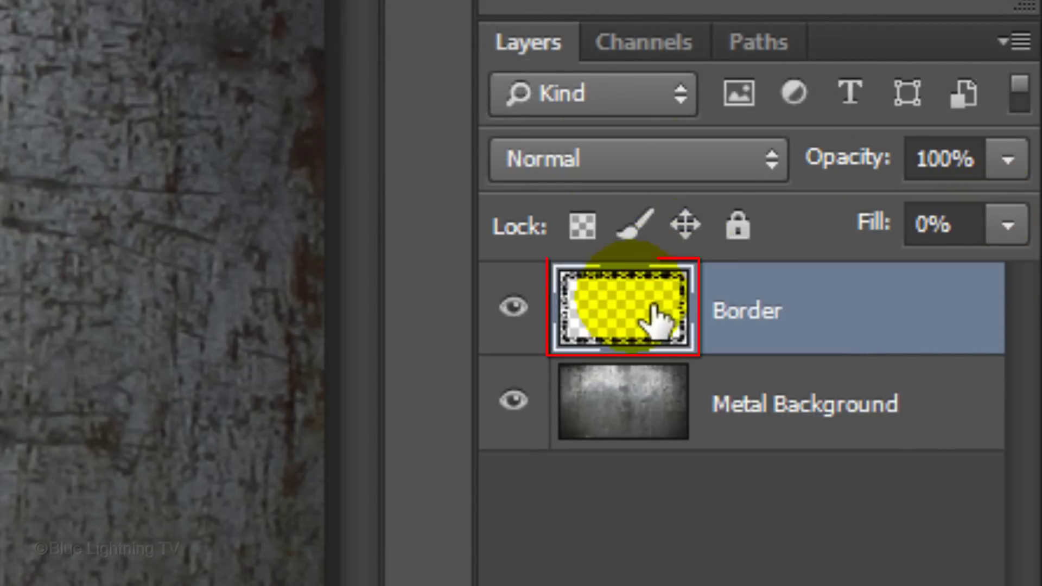
double_click(656, 318)
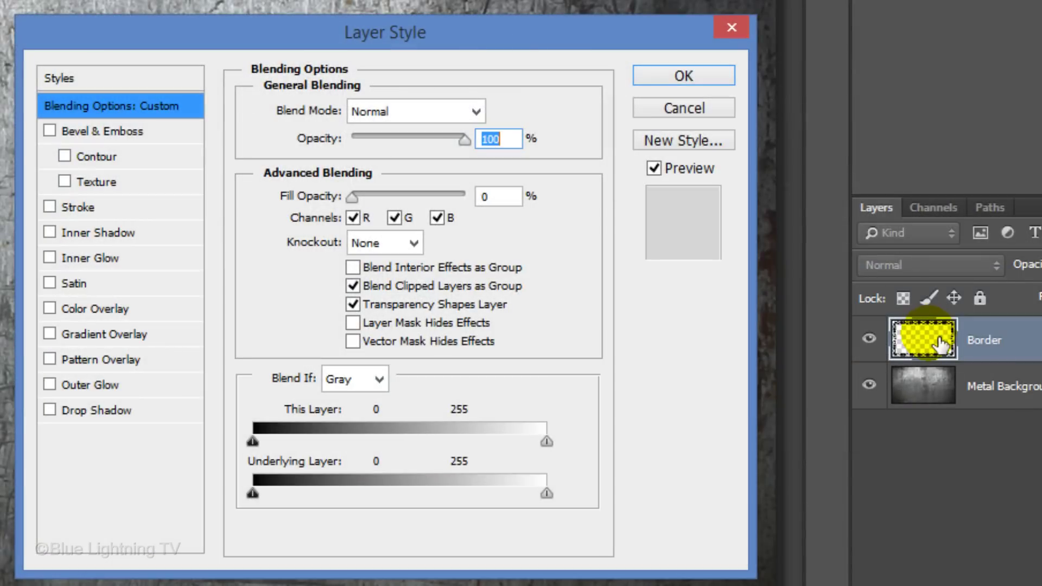
left_click(110, 131)
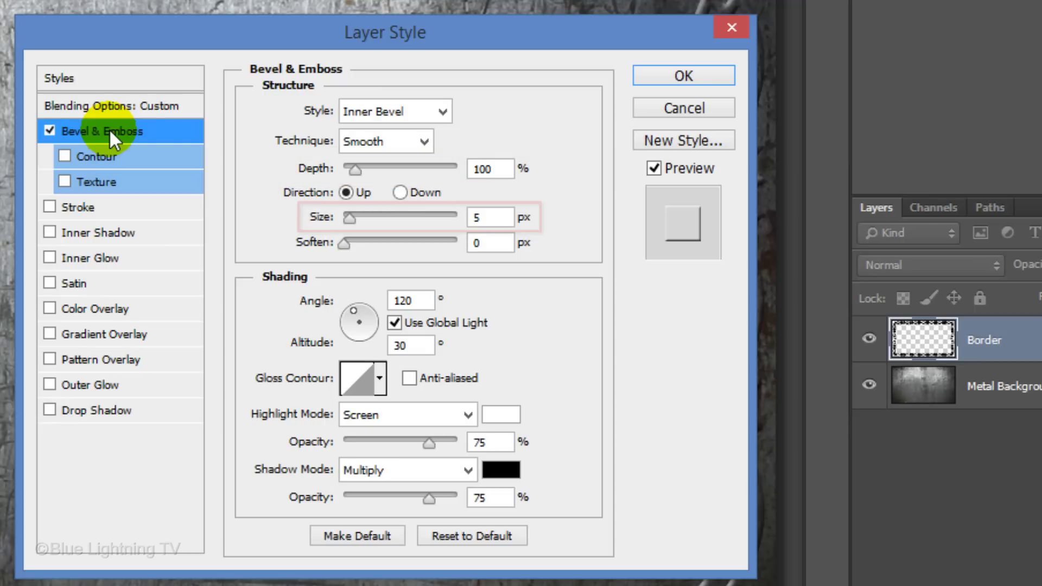
left_click(395, 323)
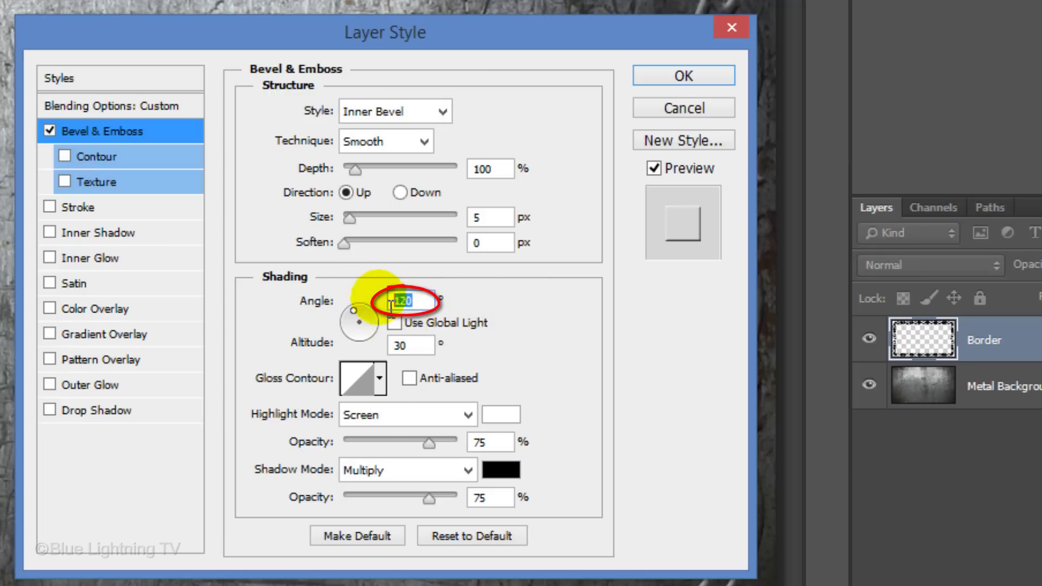
type("-90")
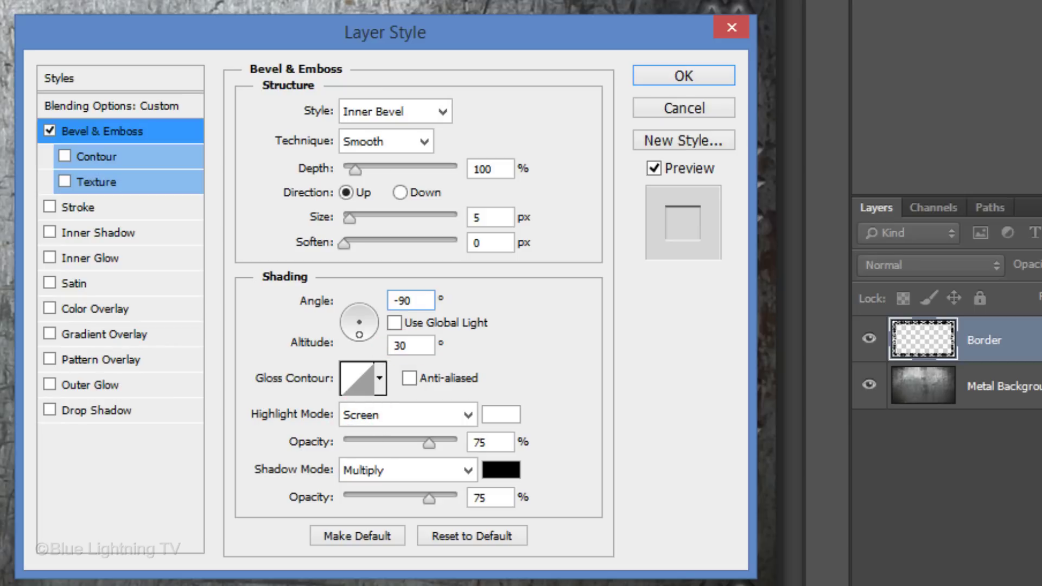
double_click(488, 442)
type("30")
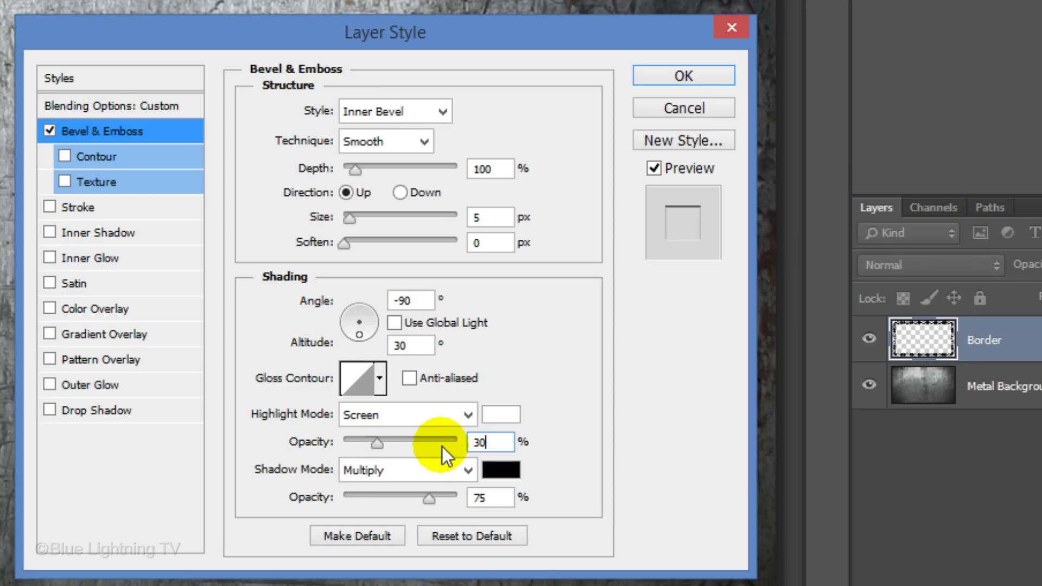
double_click(488, 497)
type("50")
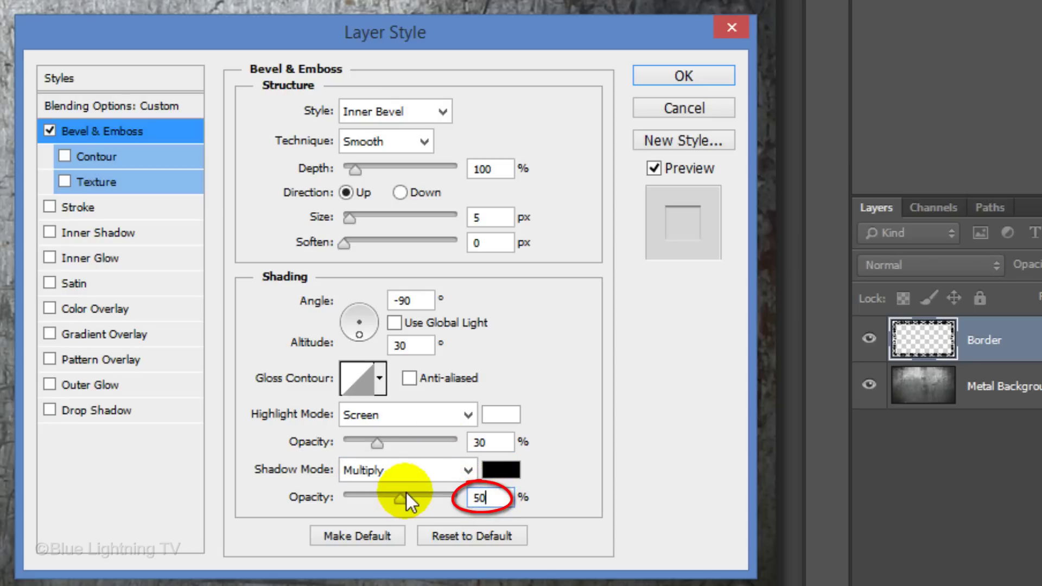
left_click(675, 77)
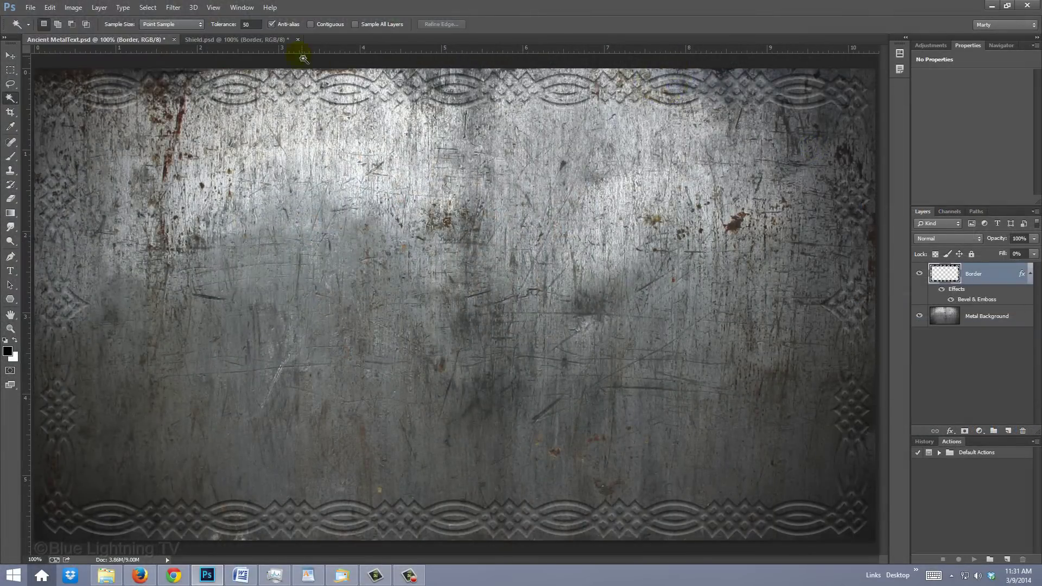
Step: Apply Polar Coordinates (Rectangular to Polar) to the Shield document's Metal plate layer
left_click(263, 39)
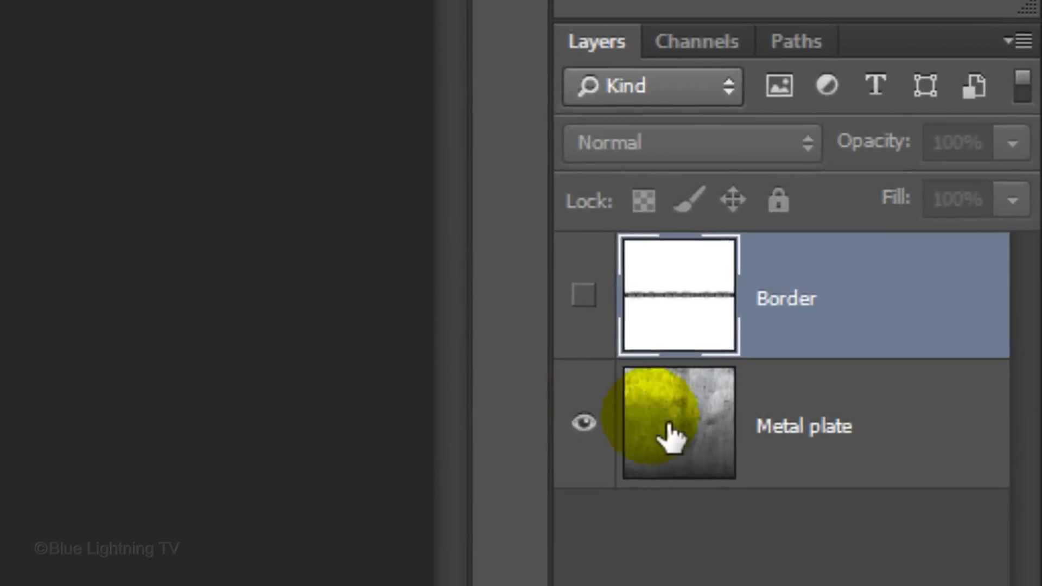
left_click(672, 435)
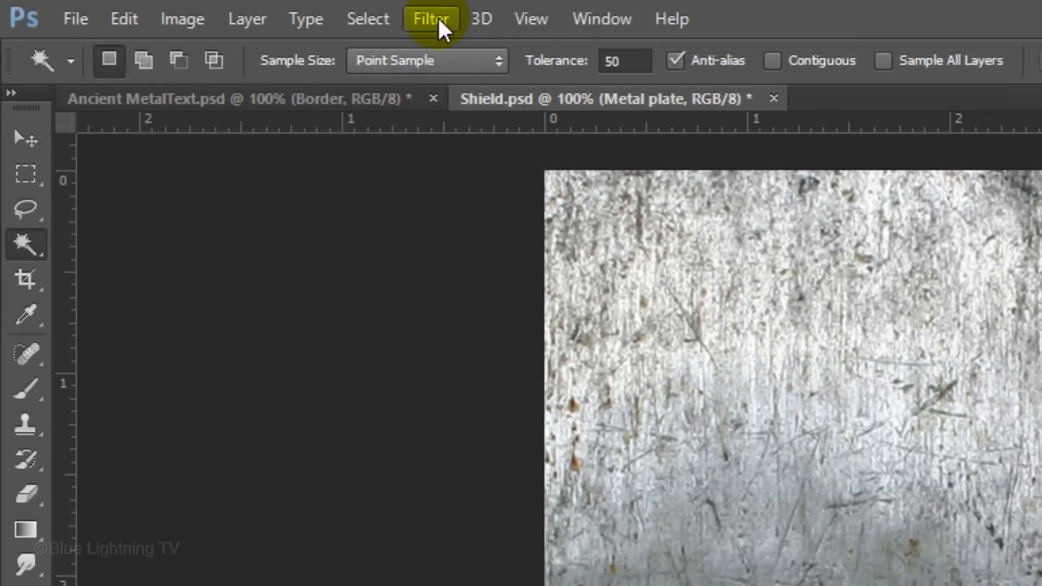
left_click(431, 19)
mouse_move(452, 342)
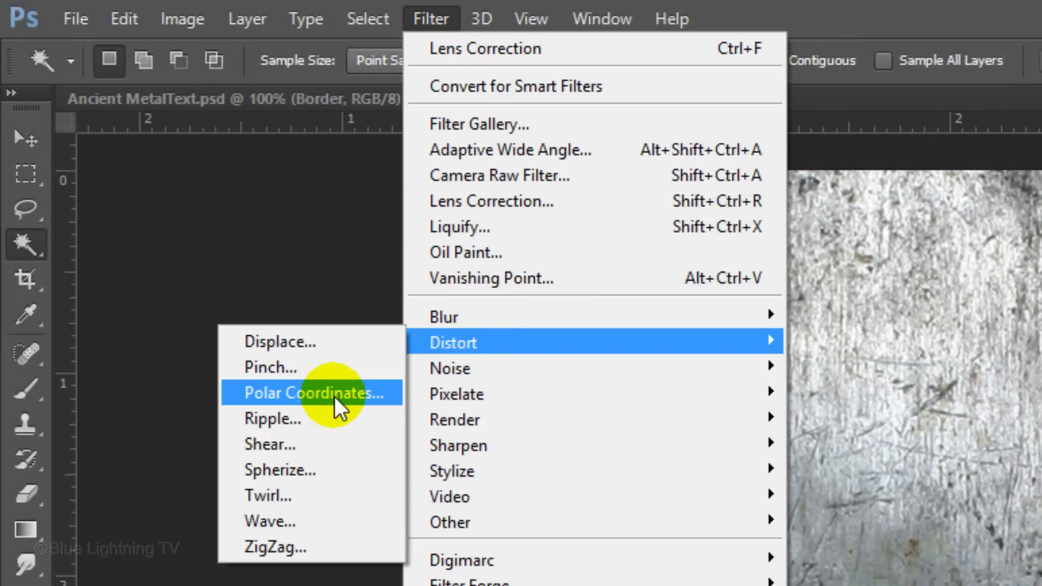
left_click(335, 396)
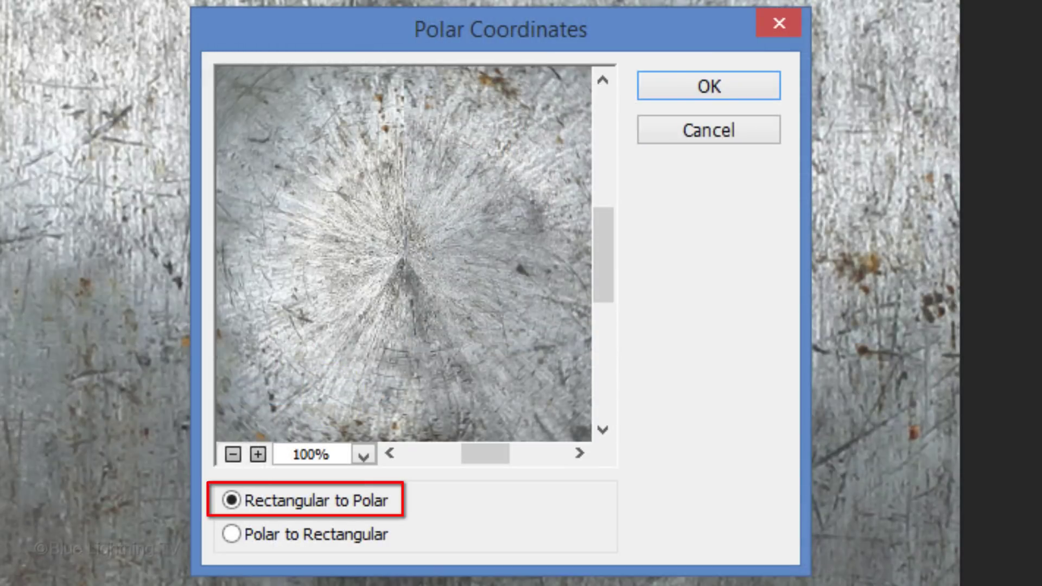
left_click(689, 89)
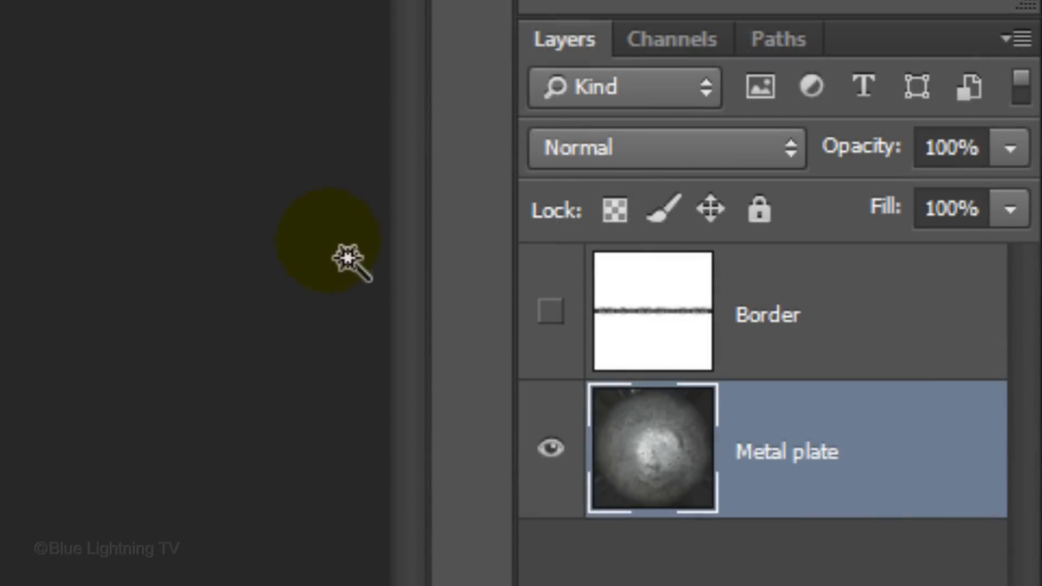
Step: Clear the visible Border layer's white, then enlarge its polar-warped knotwork ring around the plate
left_click(552, 313)
left_click(674, 302)
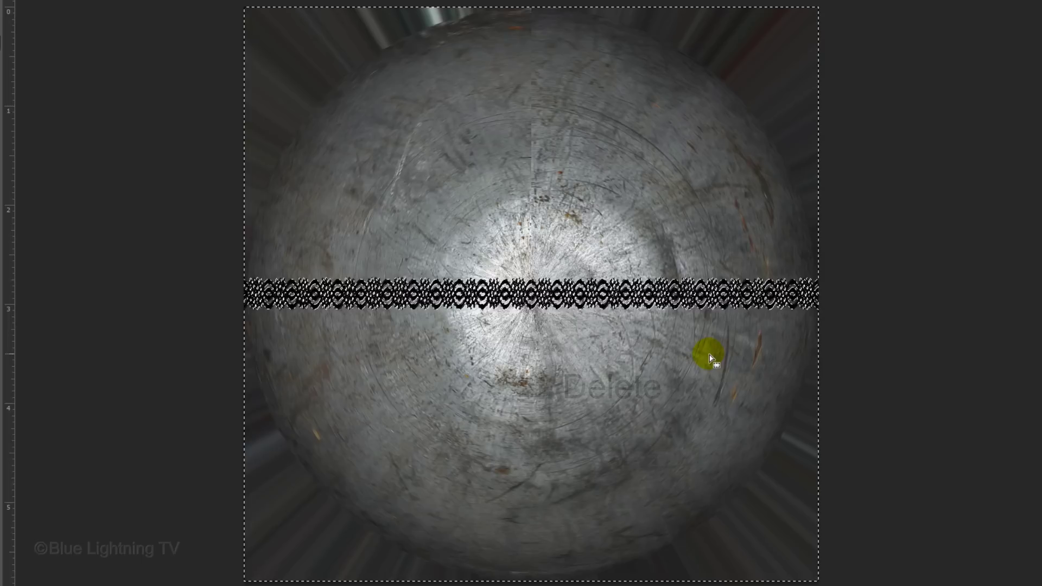
key("ctrl+d")
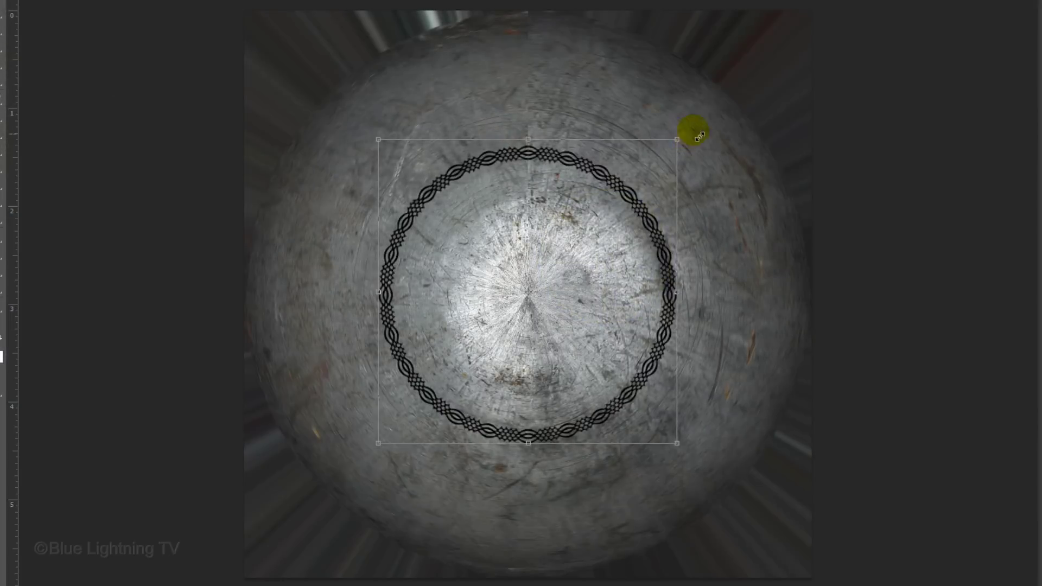
left_click_drag(691, 128, 835, 56)
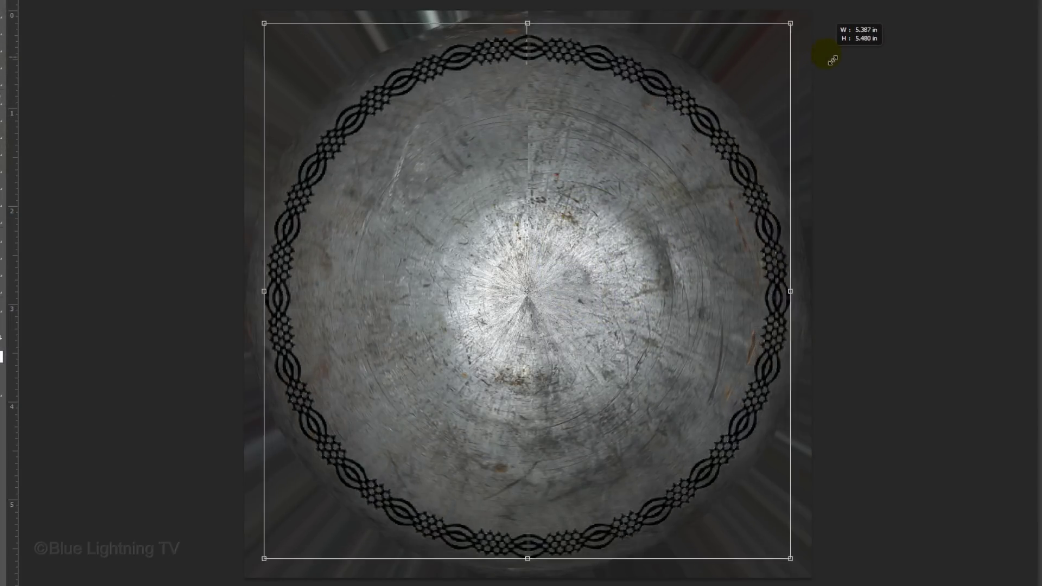
key("Return")
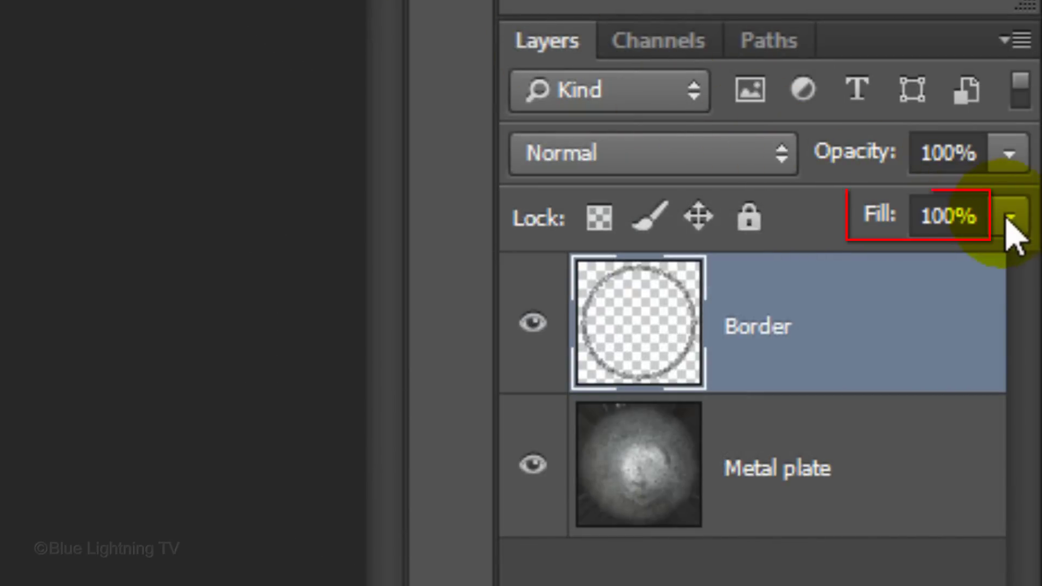
Step: Set the Border layer's fill to 0% and add a Bevel & Emboss effect
left_click_drag(1009, 216, 611, 281)
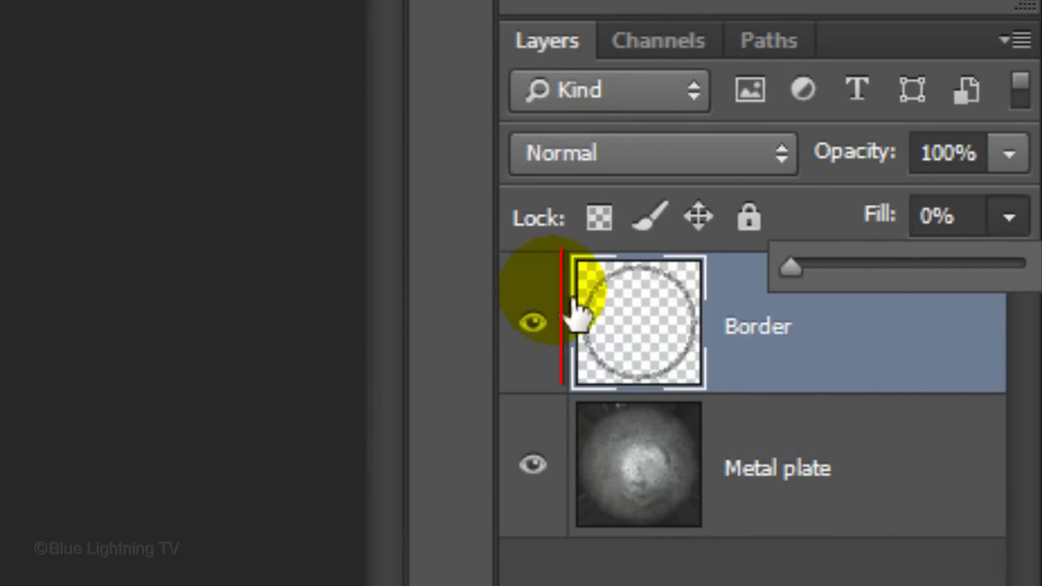
left_click(635, 330)
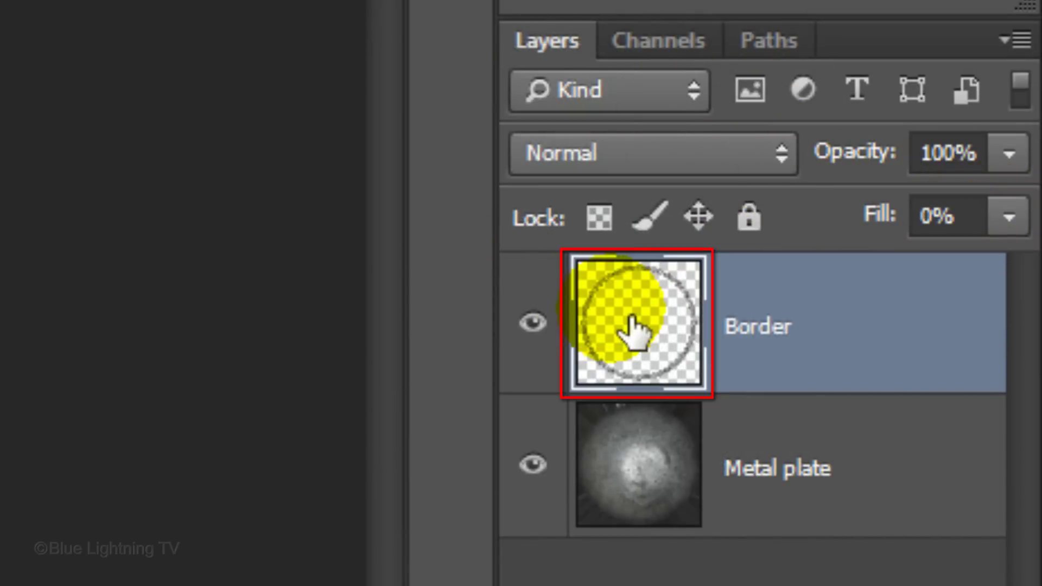
double_click(634, 330)
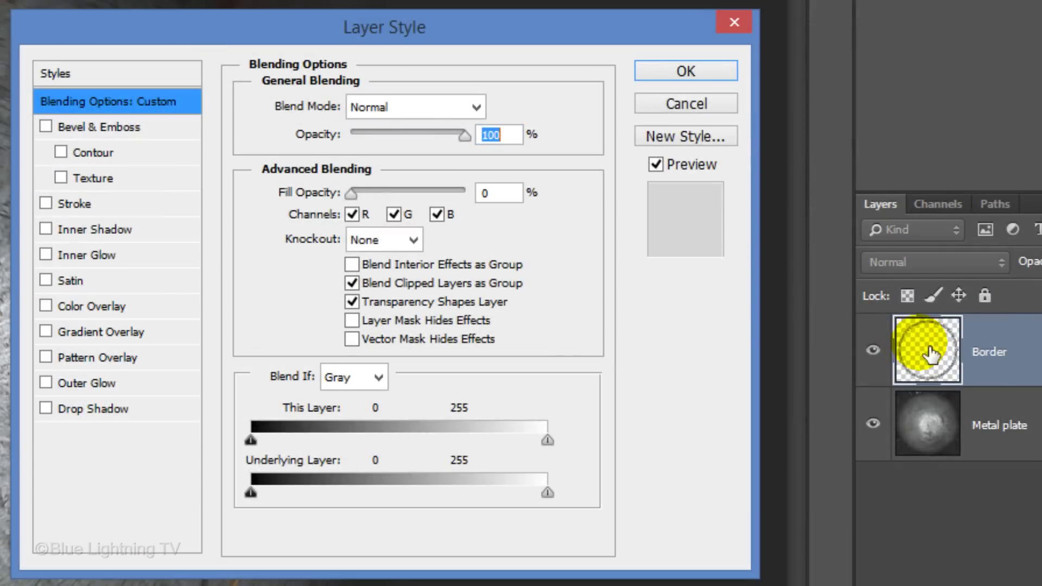
left_click(134, 128)
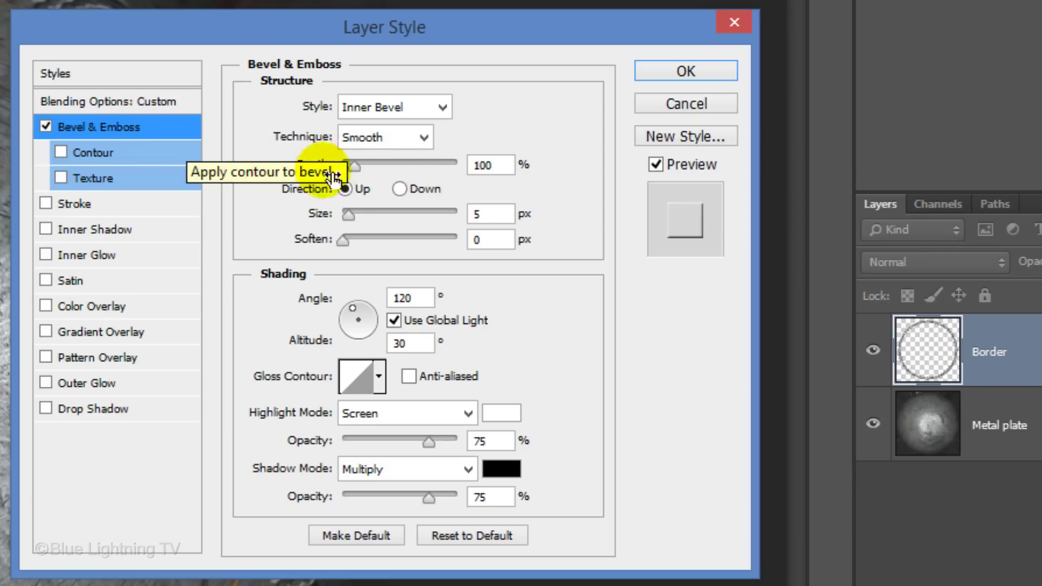
Step: Set the bevel to Down without global light: Angle 90, Altitude 5, Soft Light highlights, 40% shadow
left_click(400, 187)
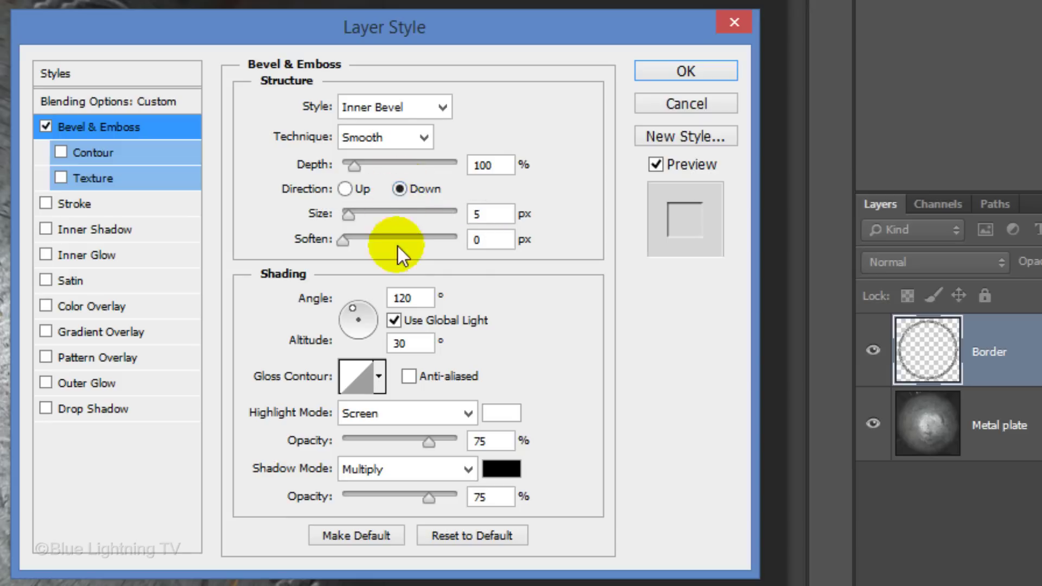
left_click(395, 316)
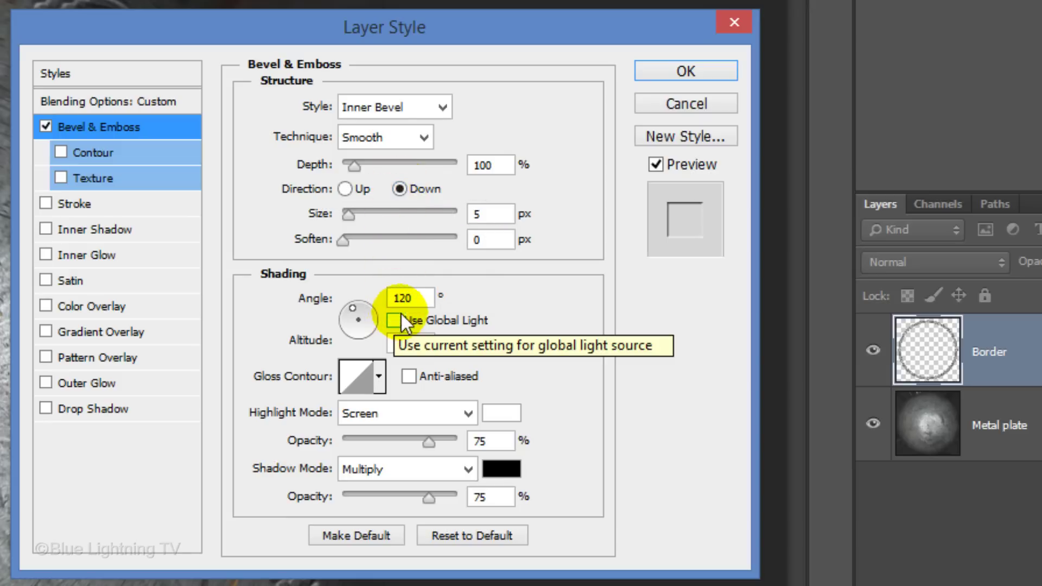
double_click(401, 298)
type("90")
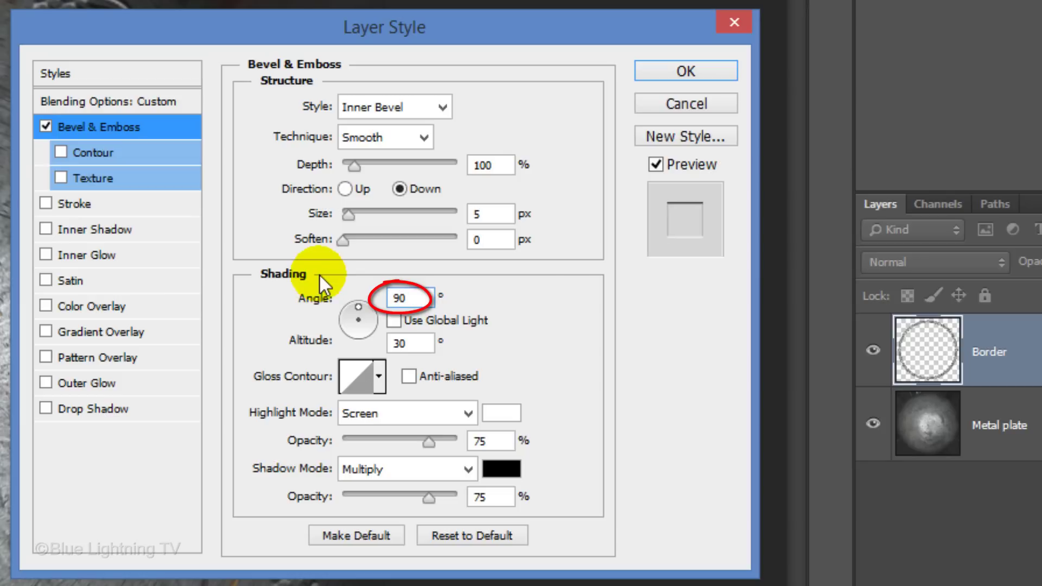
double_click(397, 343)
type("5")
left_click(392, 412)
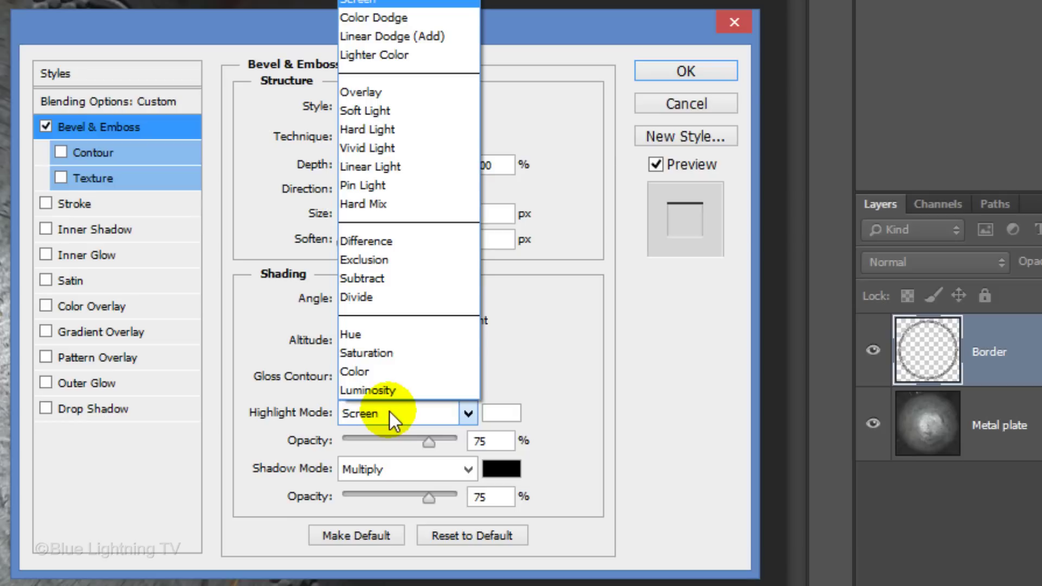
left_click(371, 107)
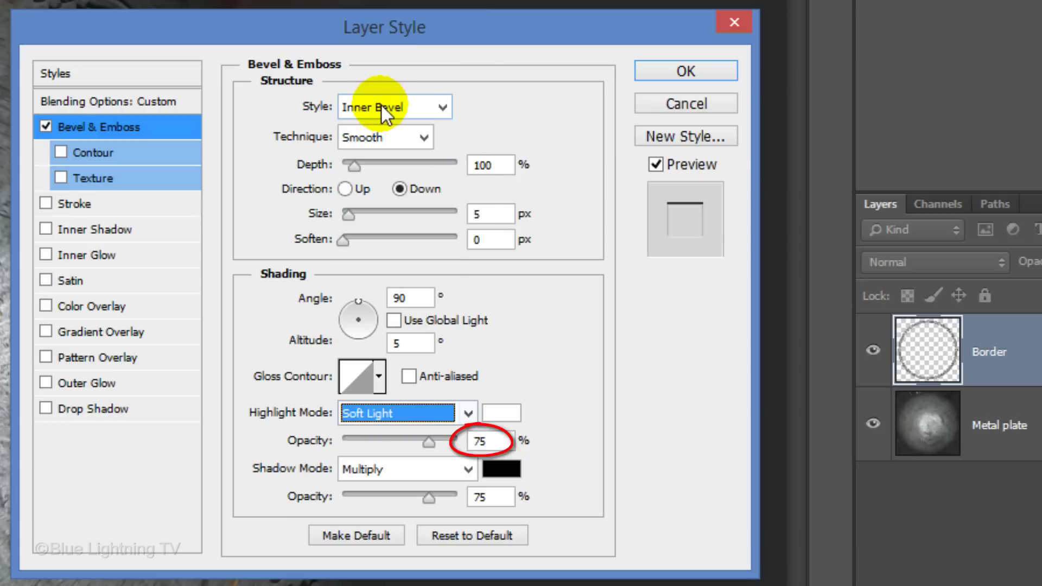
double_click(494, 499)
type("40")
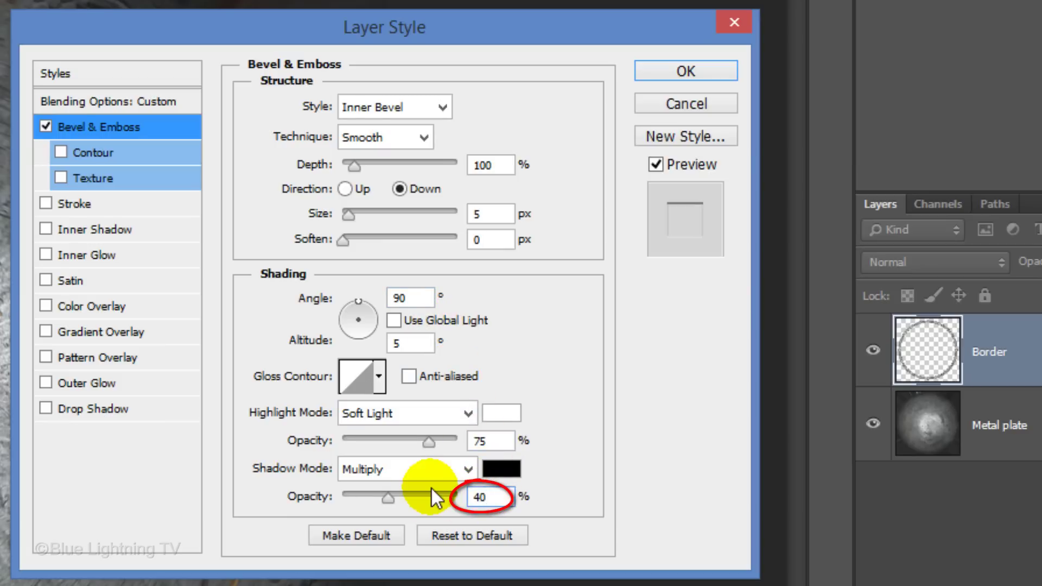
left_click(688, 73)
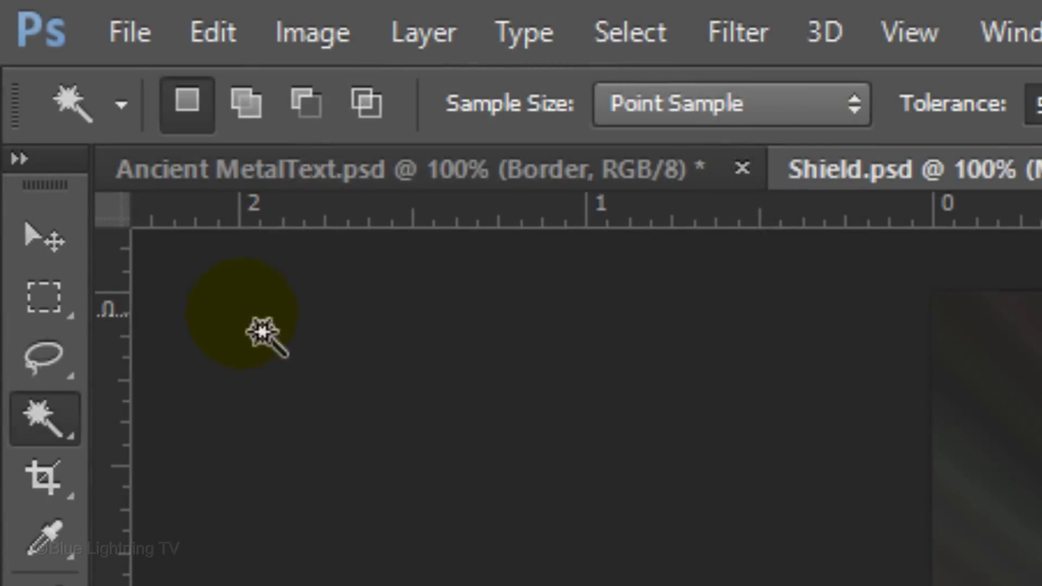
Step: Copy a circular Elliptical Marquee selection of the shield onto new Layer 1 with Ctrl+J
left_click(45, 297)
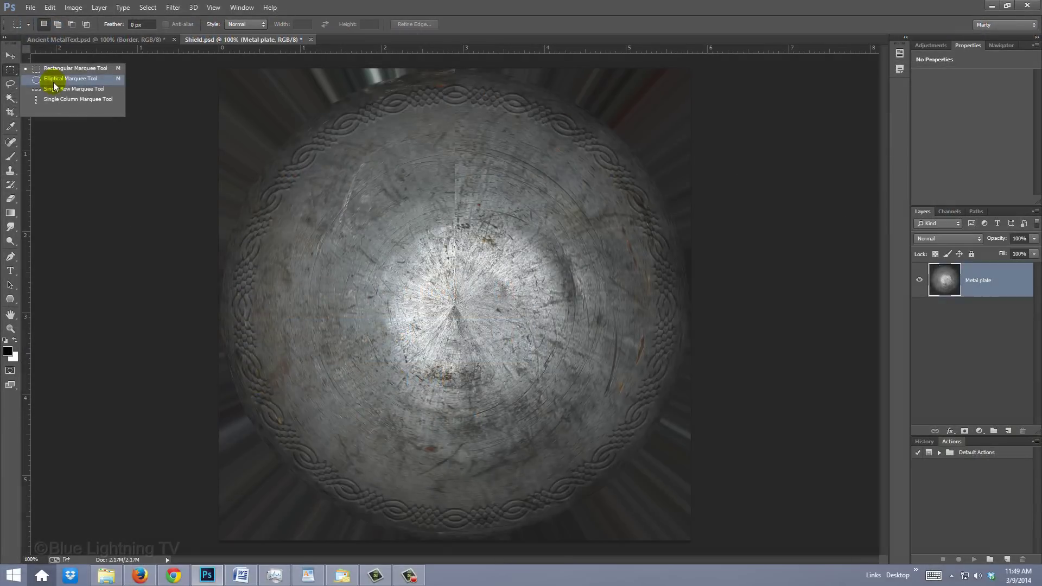
left_click(57, 80)
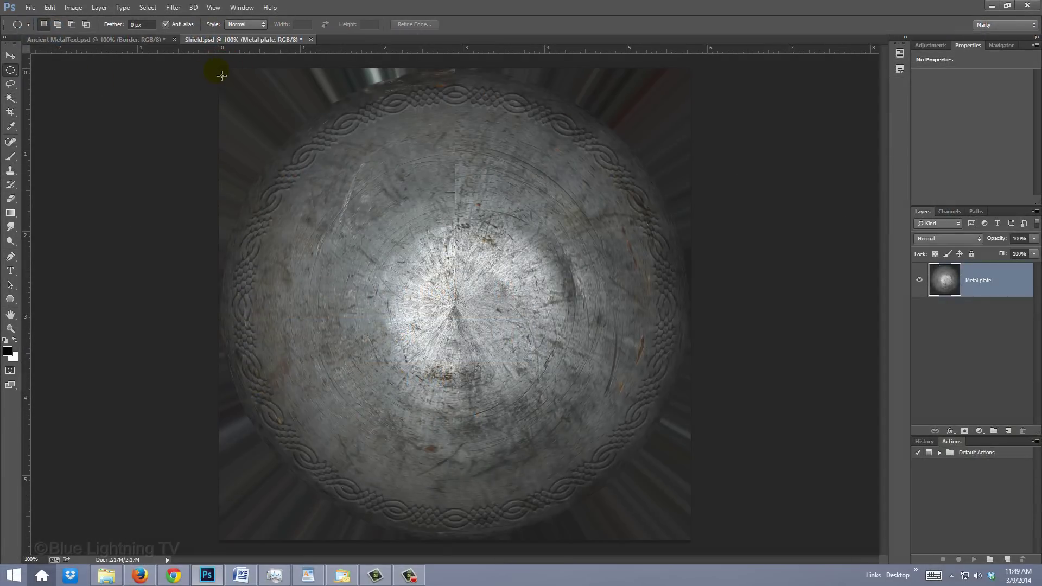
mouse_move(221, 75)
left_mouse_down()
mouse_move(563, 438)
mouse_move(694, 543)
left_mouse_up()
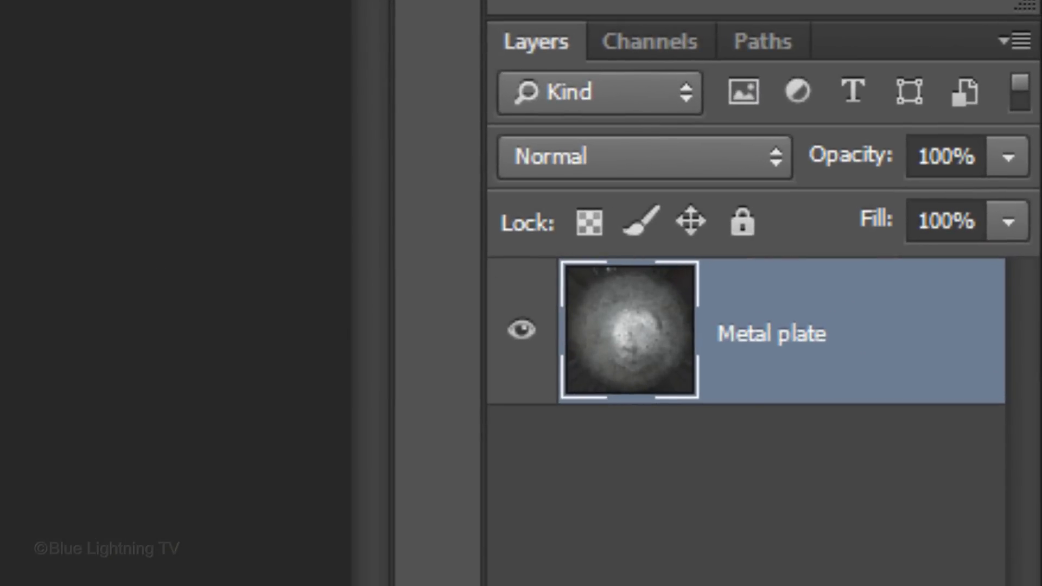
key("ctrl+j")
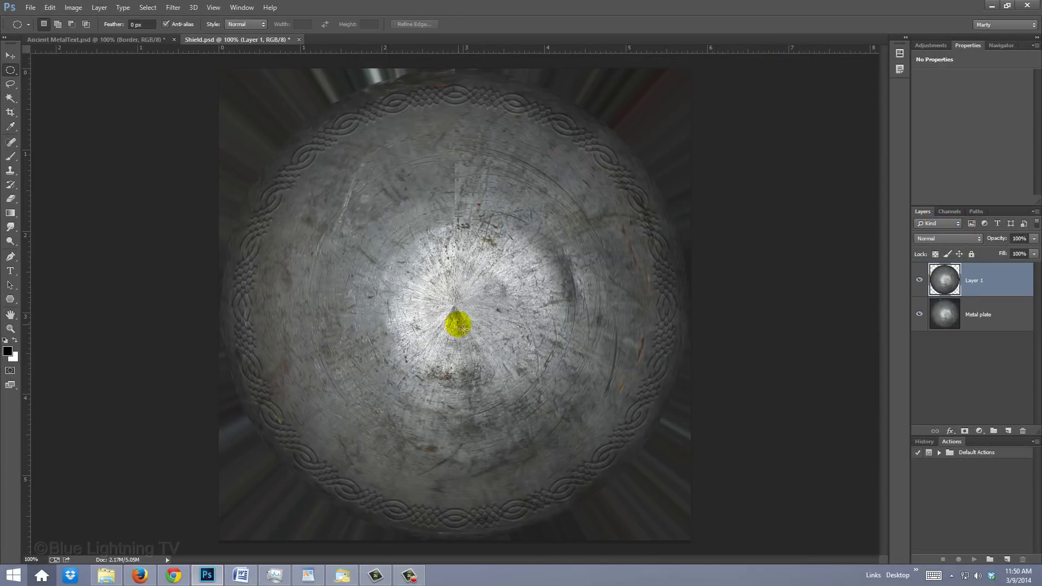
Step: Move Layer 1 into the Ancient MetalText document, centred on the iron background
key("v")
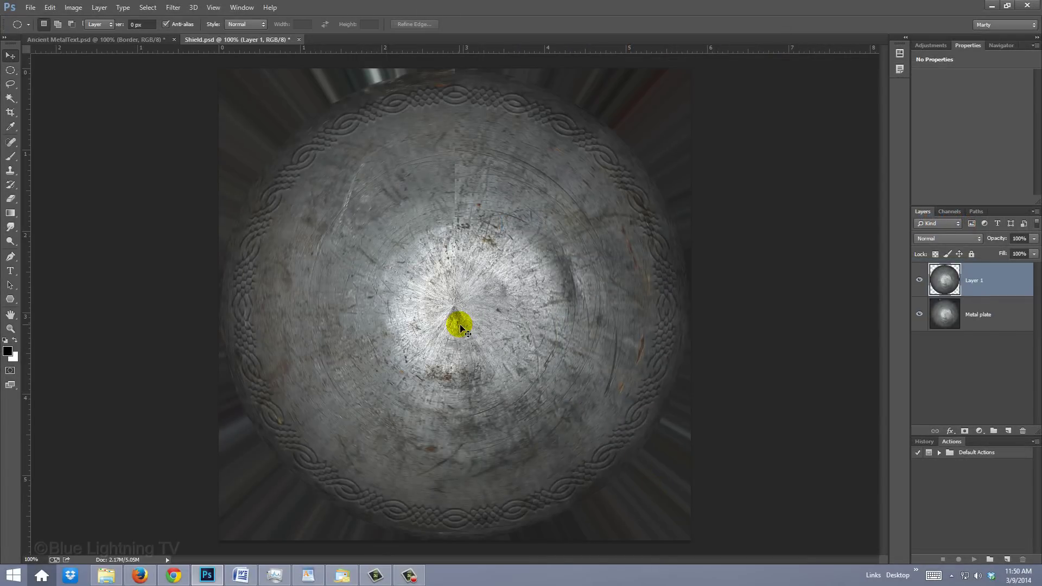
left_click_drag(460, 328, 180, 115)
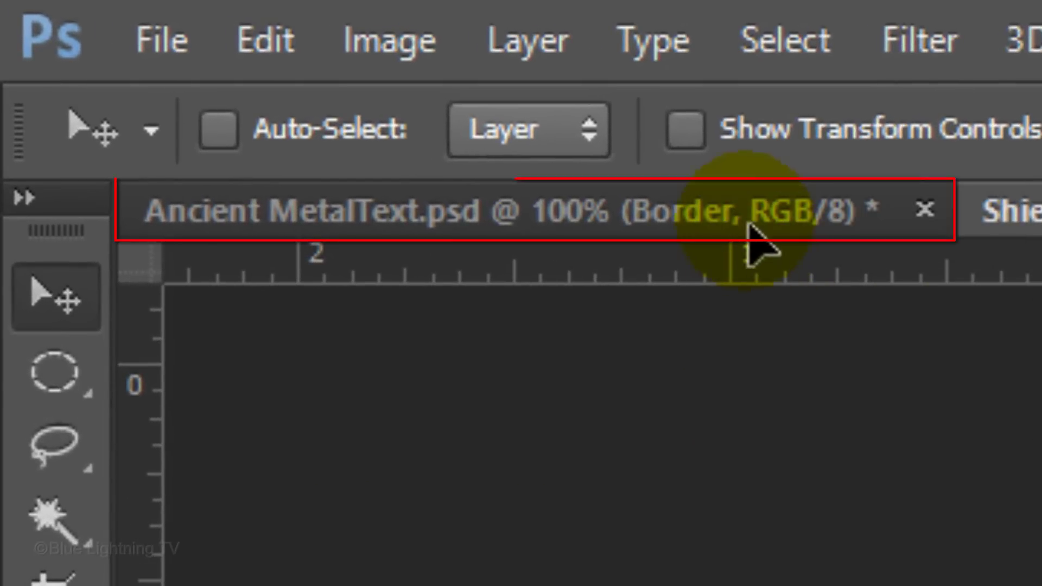
left_click_drag(638, 407, 495, 143)
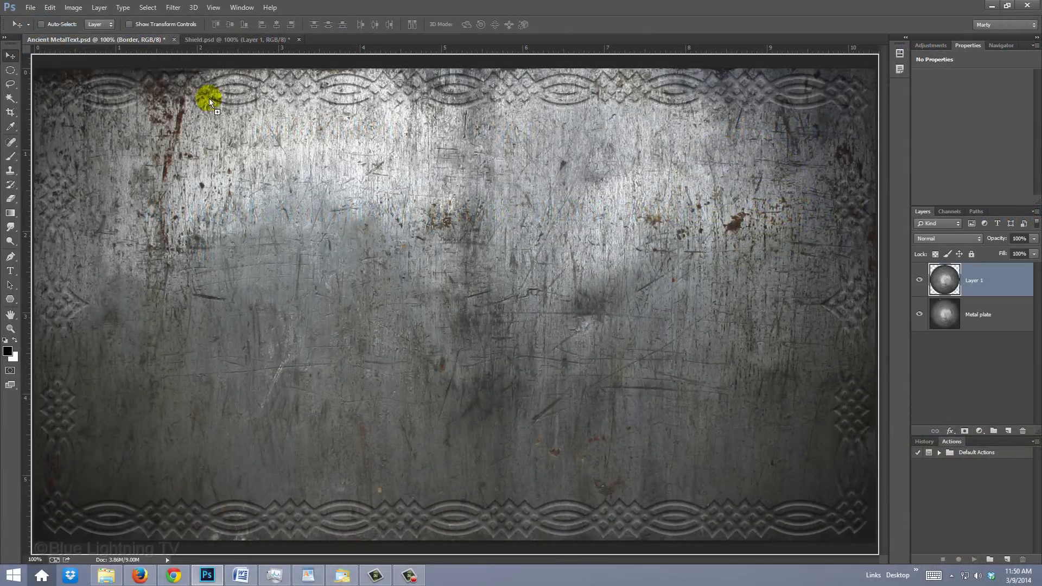
left_click_drag(750, 214, 439, 275)
left_click_drag(484, 307, 491, 316)
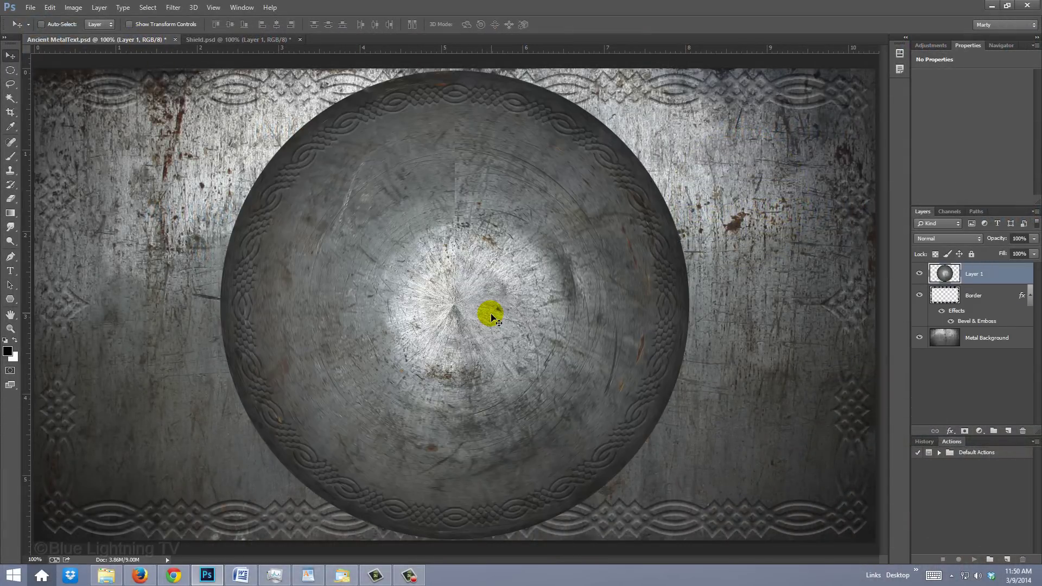
Step: Scale the shield proportionally from its centre down to about 77%
key("ctrl+t")
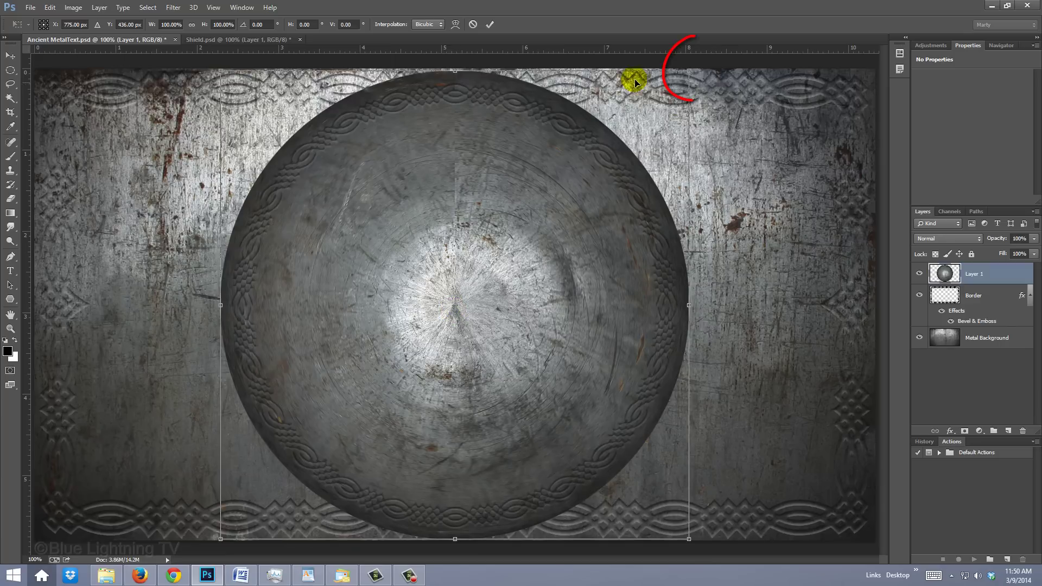
key("shift+alt")
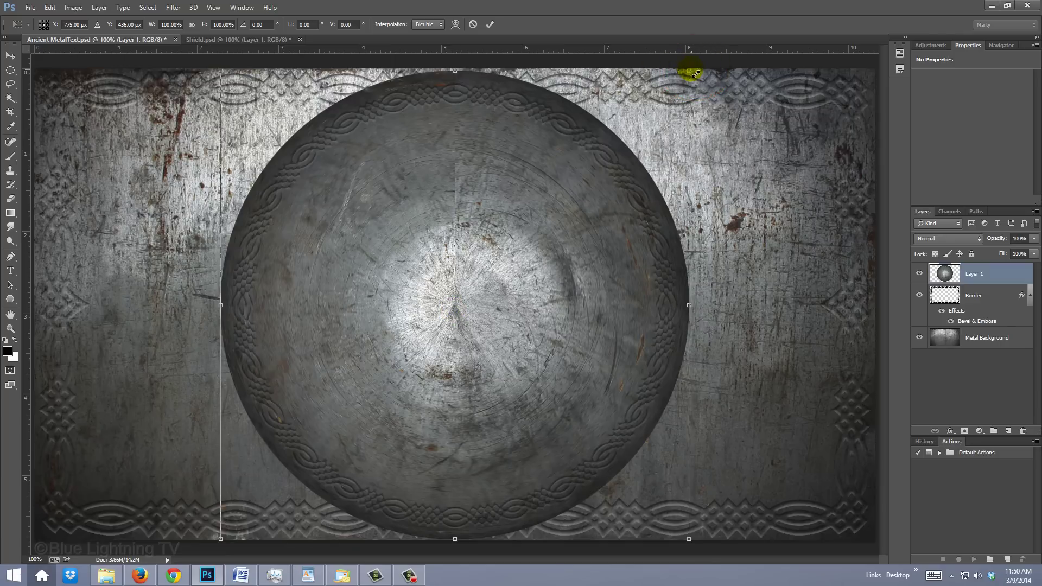
left_click_drag(692, 74, 633, 118)
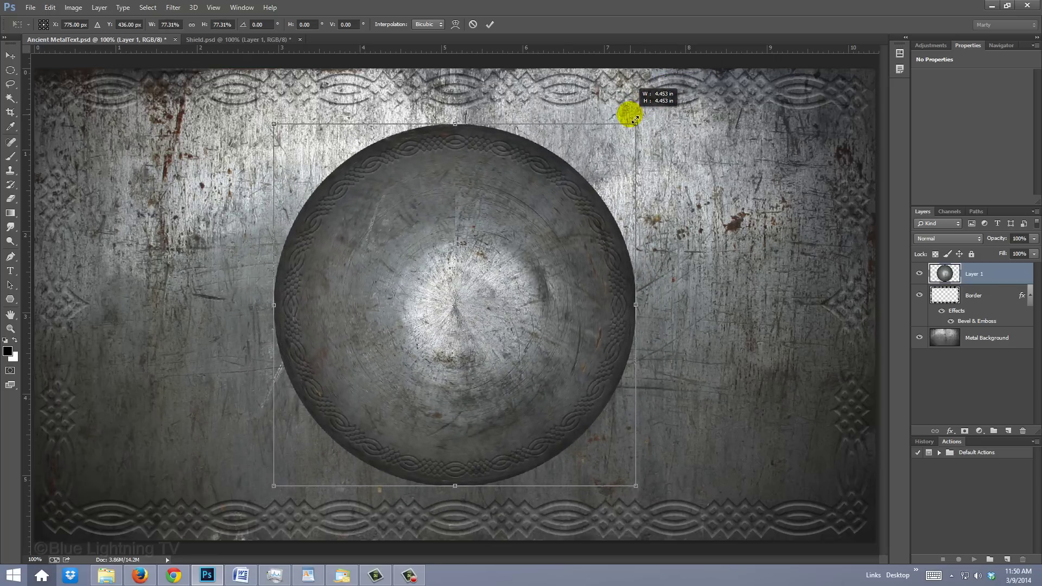
key("Return")
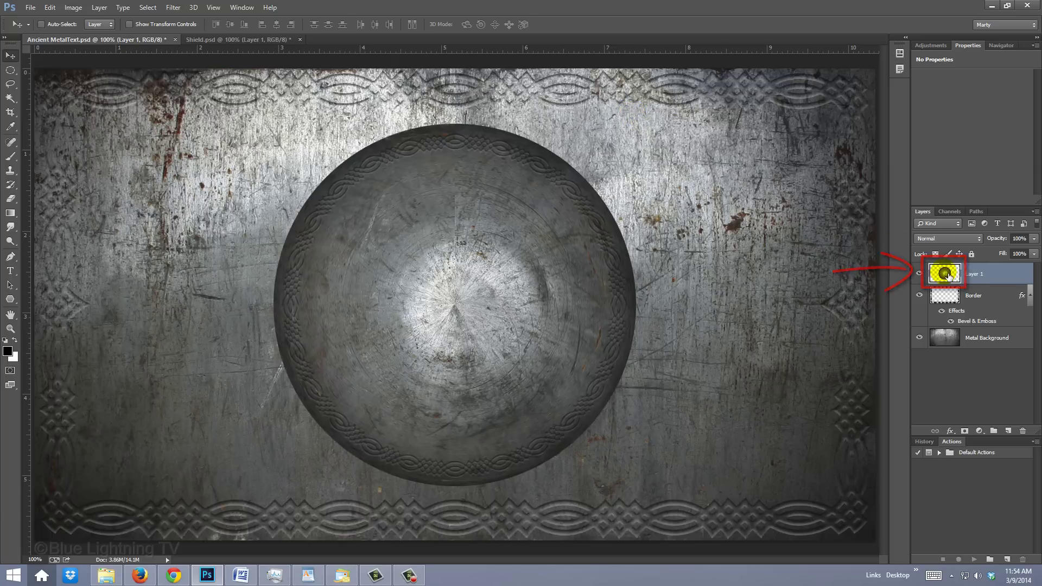
Step: Add a Bevel & Emboss to Layer 1 with Outer Bevel style, Chisel Hard technique, size 18
double_click(950, 276)
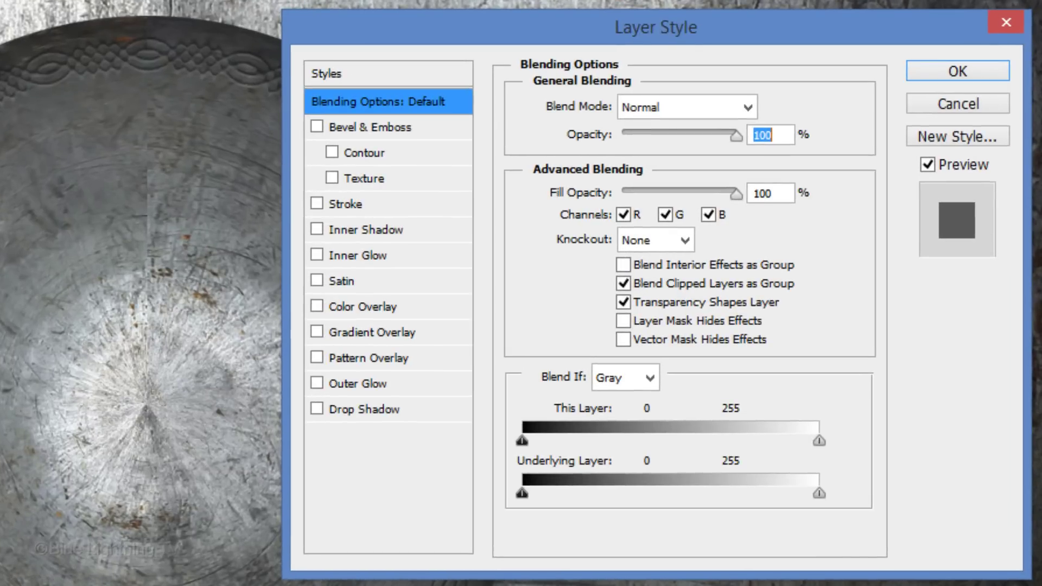
left_click(399, 127)
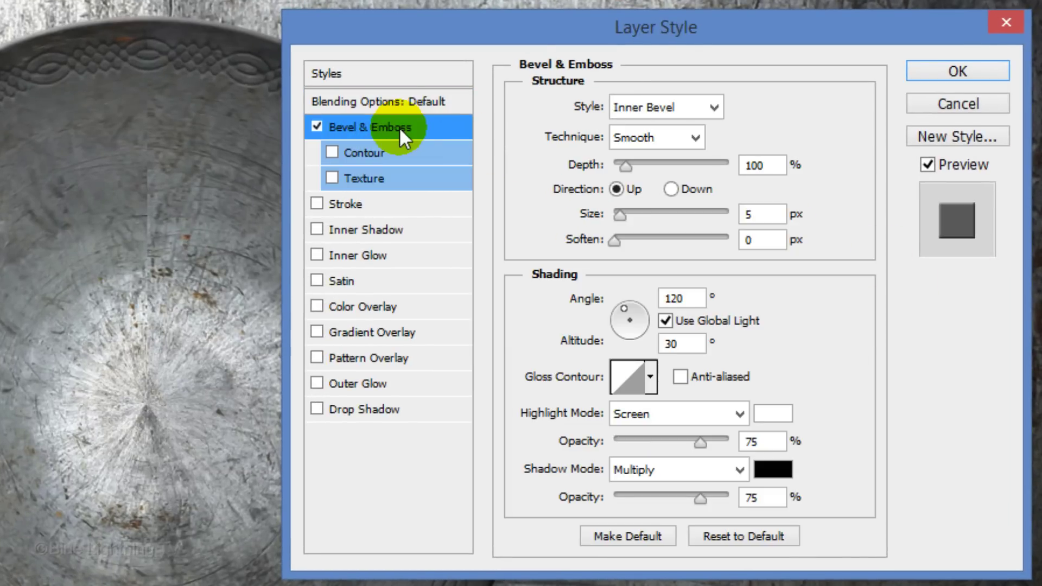
left_click(669, 109)
left_click(664, 128)
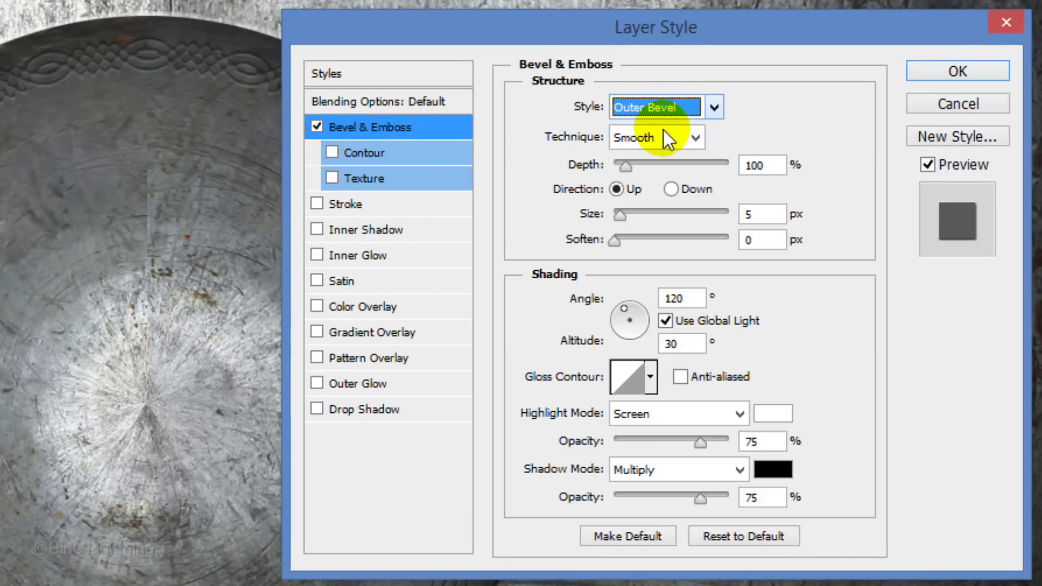
left_click(666, 137)
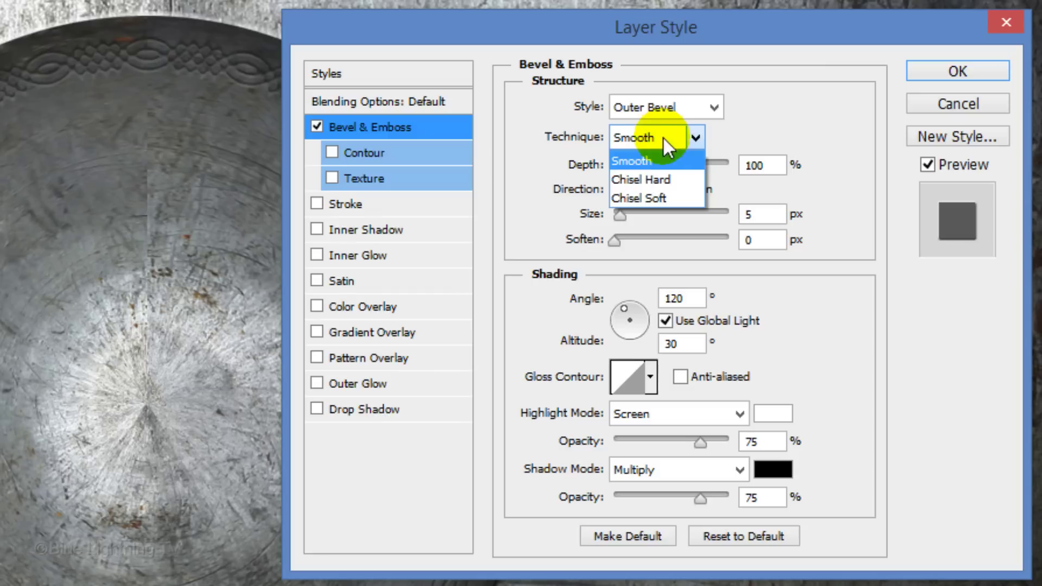
left_click(661, 181)
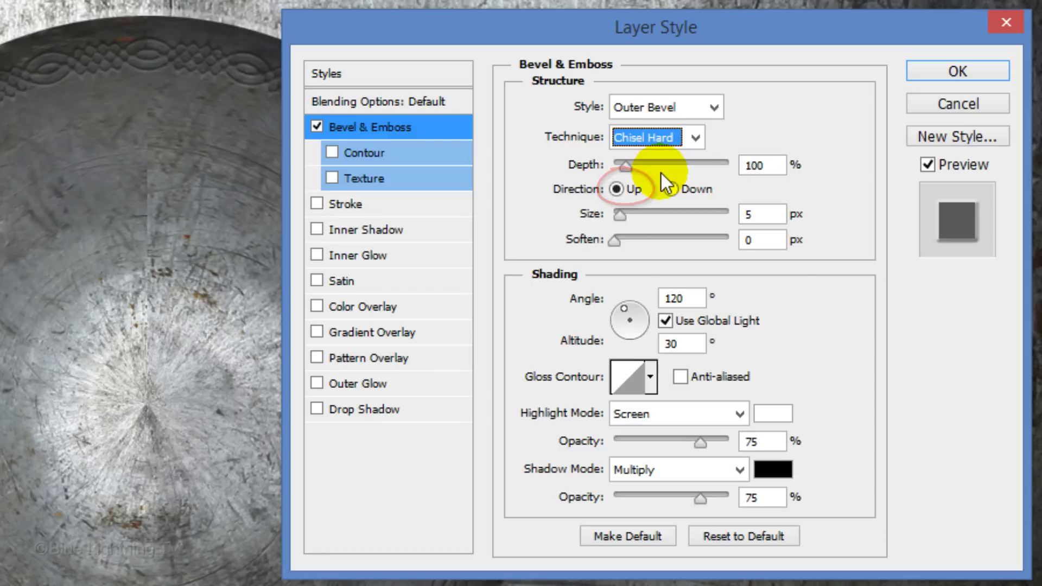
double_click(756, 214)
type("18")
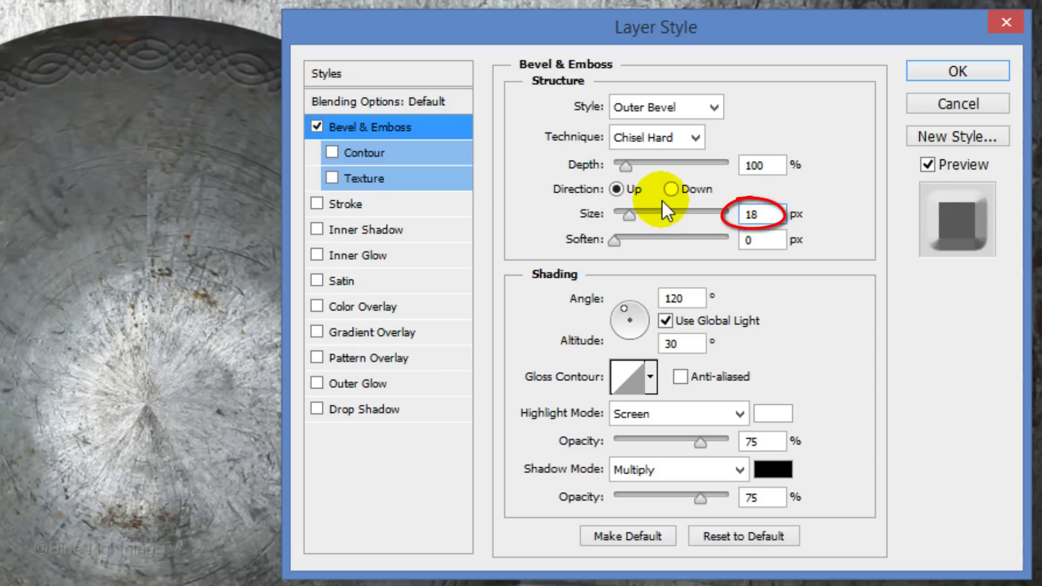
Step: Turn off global light and set Angle -90, Altitude 50, Color Dodge 50%, Shadow 50%, Contour on
left_click(665, 321)
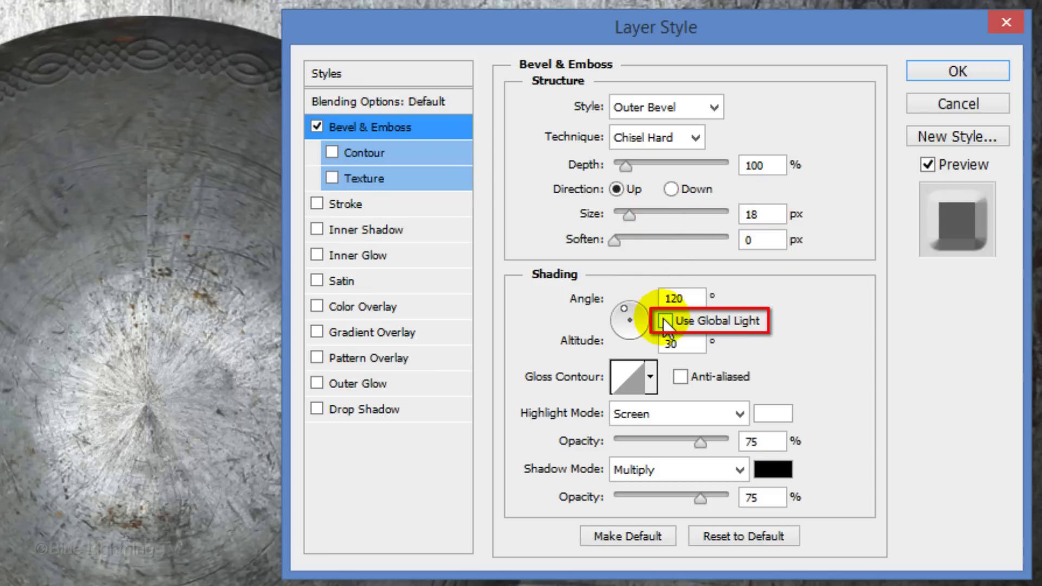
double_click(676, 299)
type("-90")
double_click(680, 343)
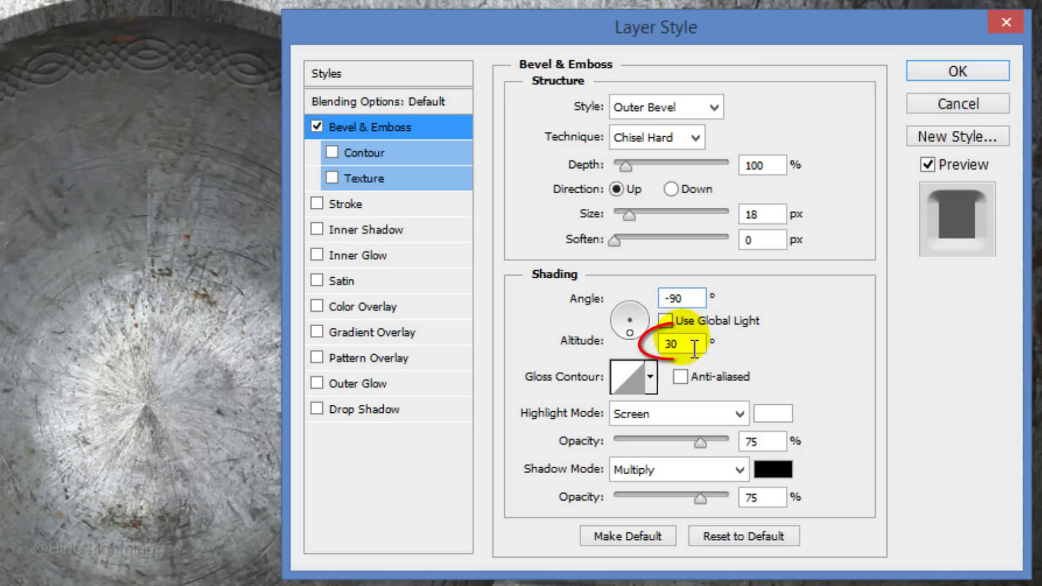
type("50")
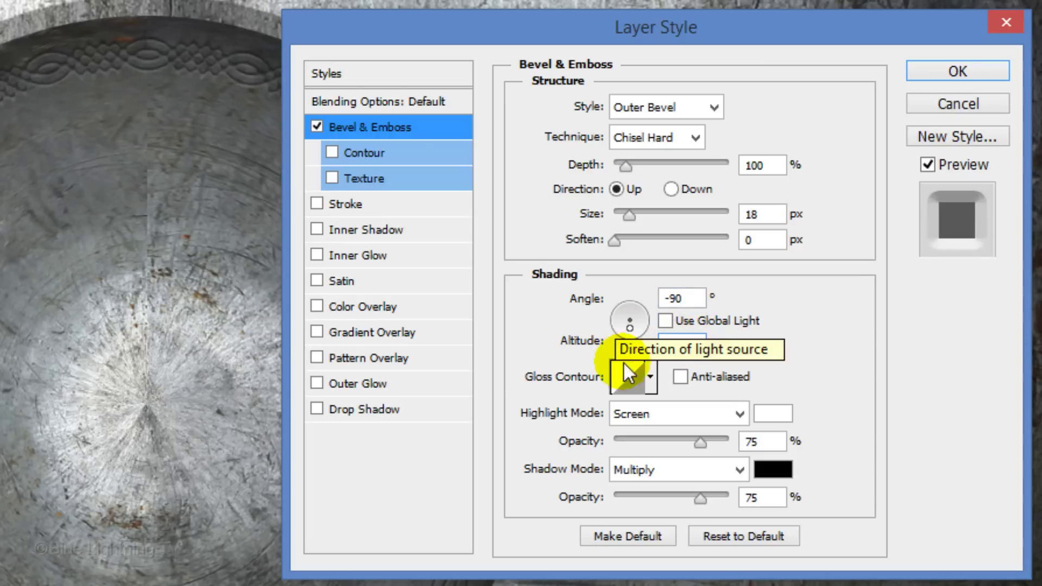
left_click(670, 415)
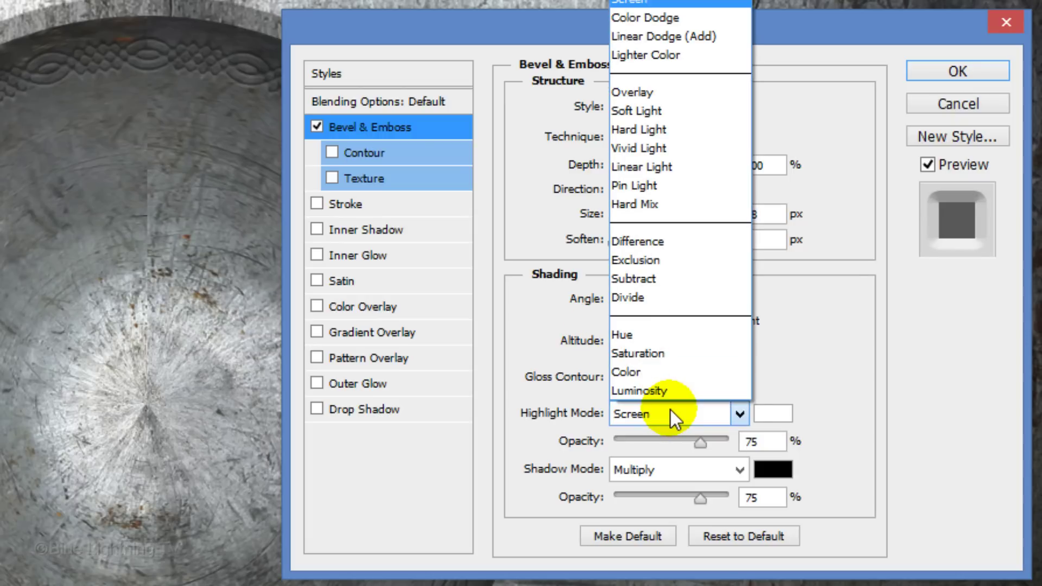
left_click(657, 25)
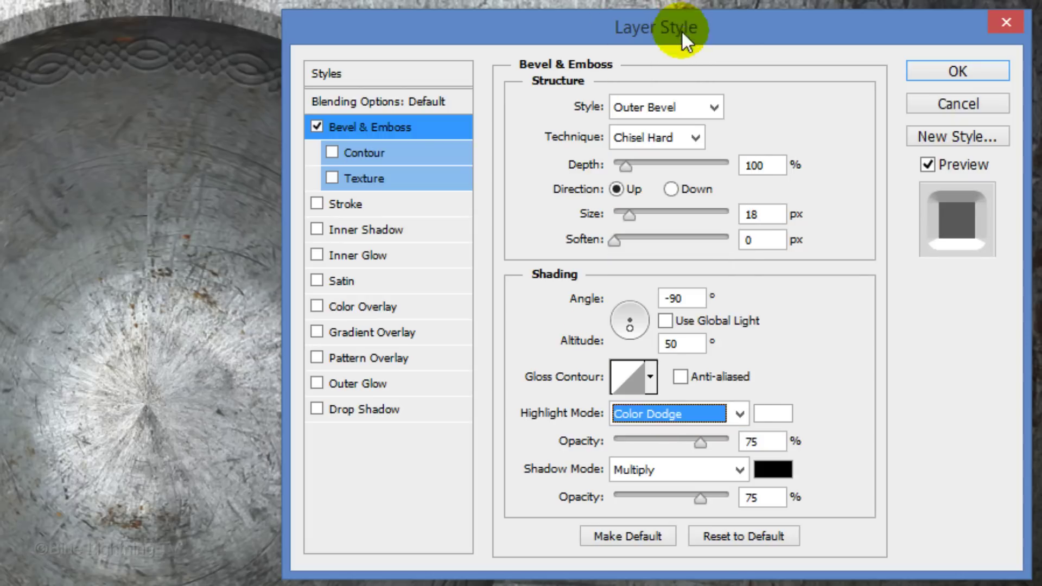
double_click(751, 440)
type("50")
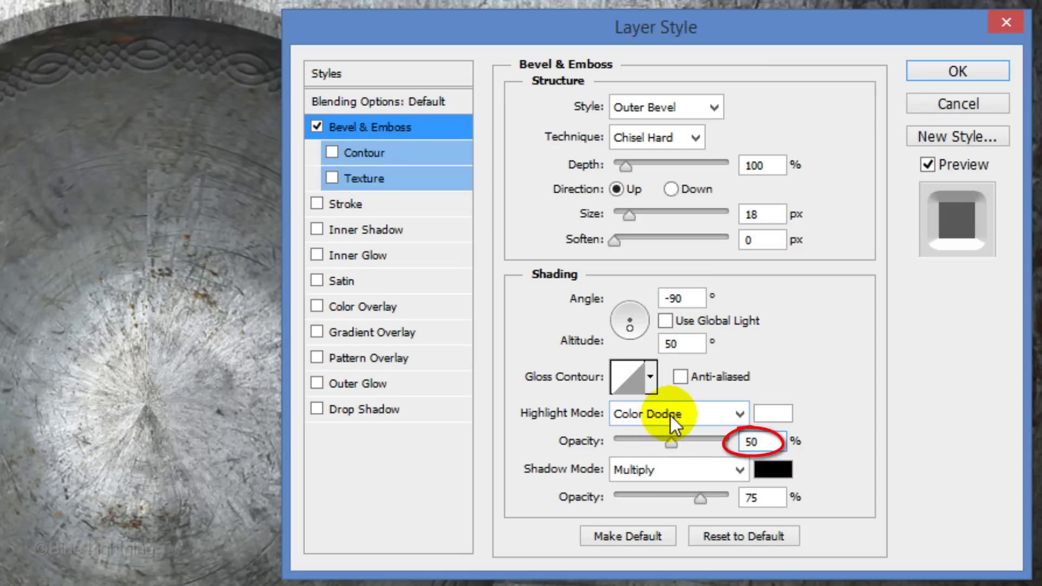
double_click(748, 496)
type("50")
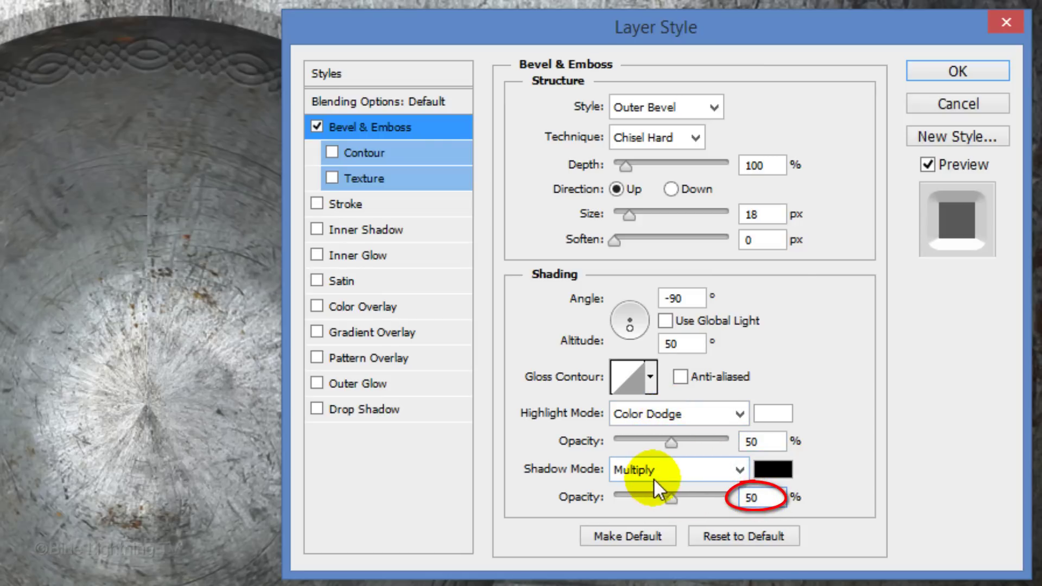
key("Tab")
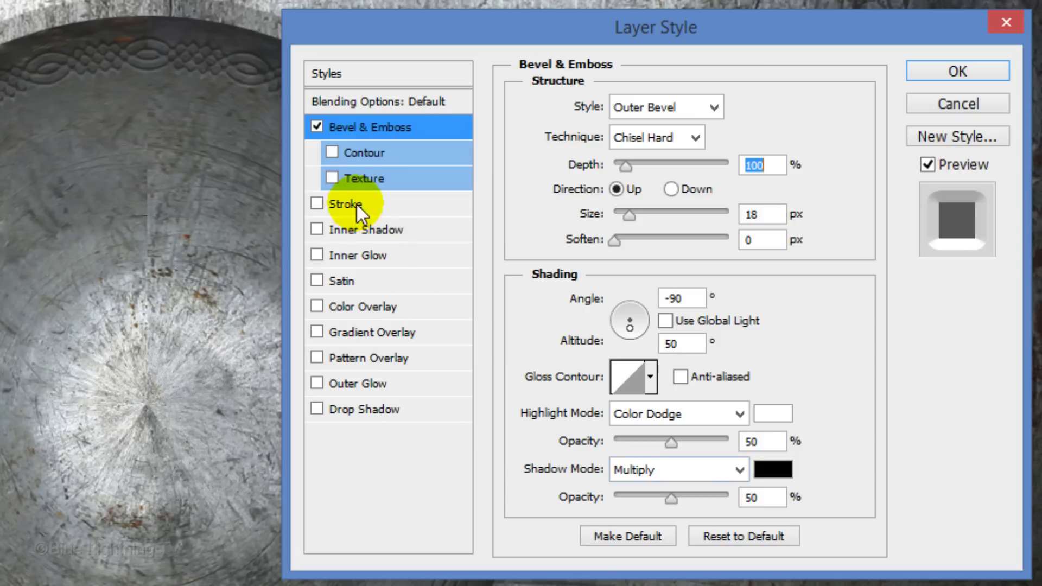
left_click(333, 153)
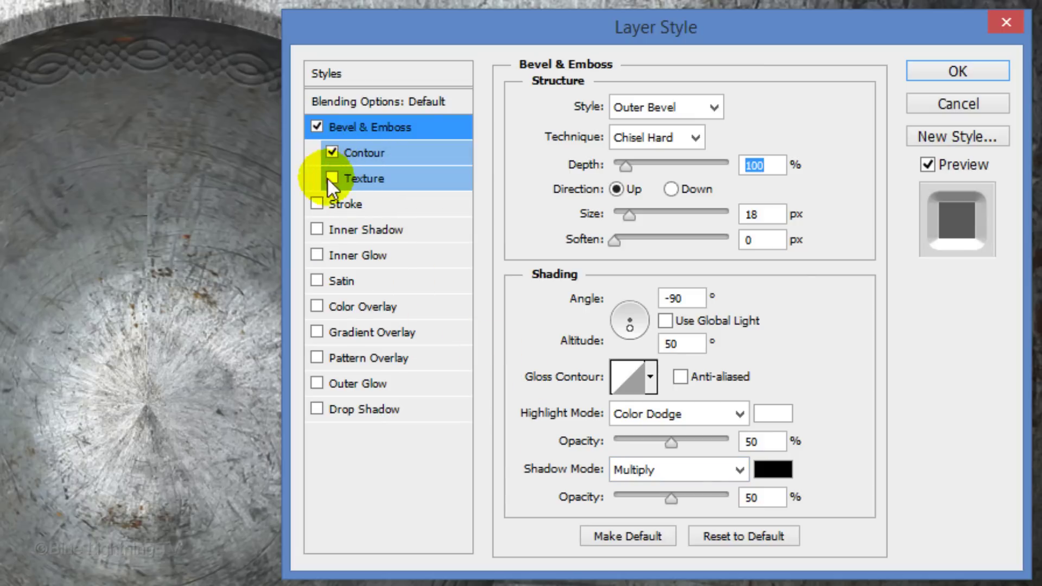
Step: Add a Pattern Overlay to the shield using the Textured Tile pattern from Rock Patterns
left_click(338, 356)
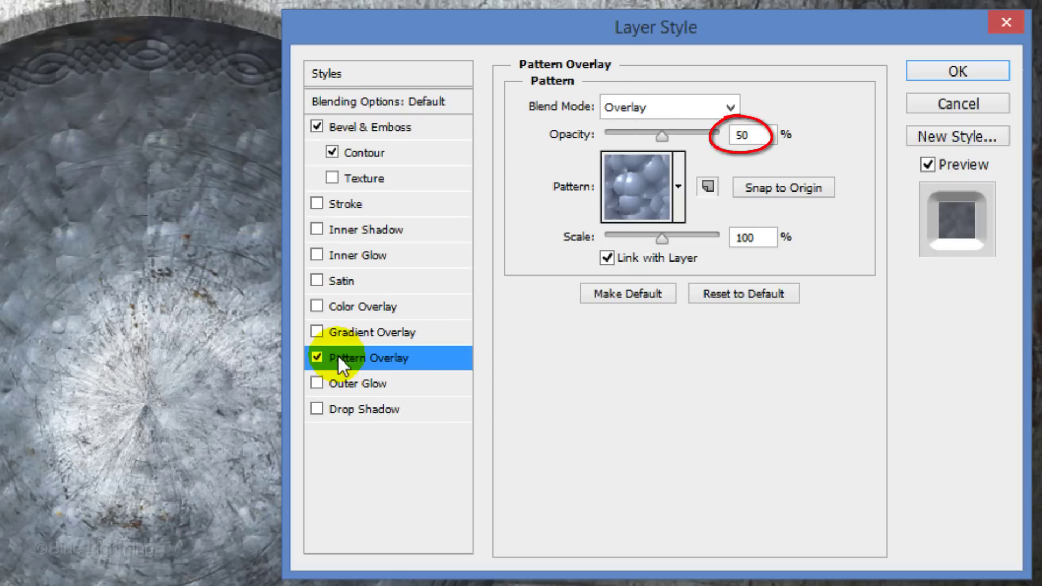
left_click(676, 182)
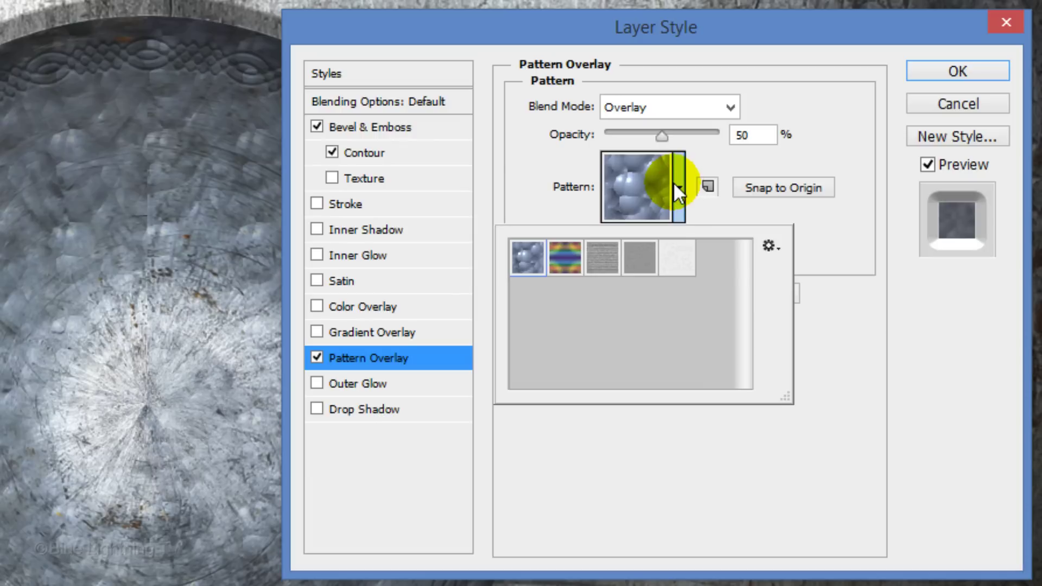
left_click(769, 247)
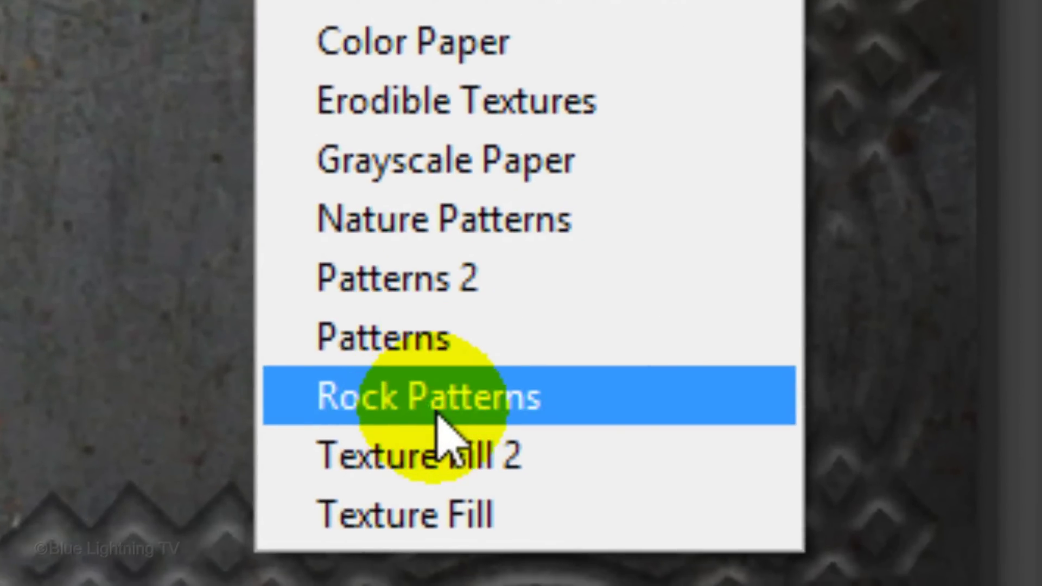
left_click(438, 416)
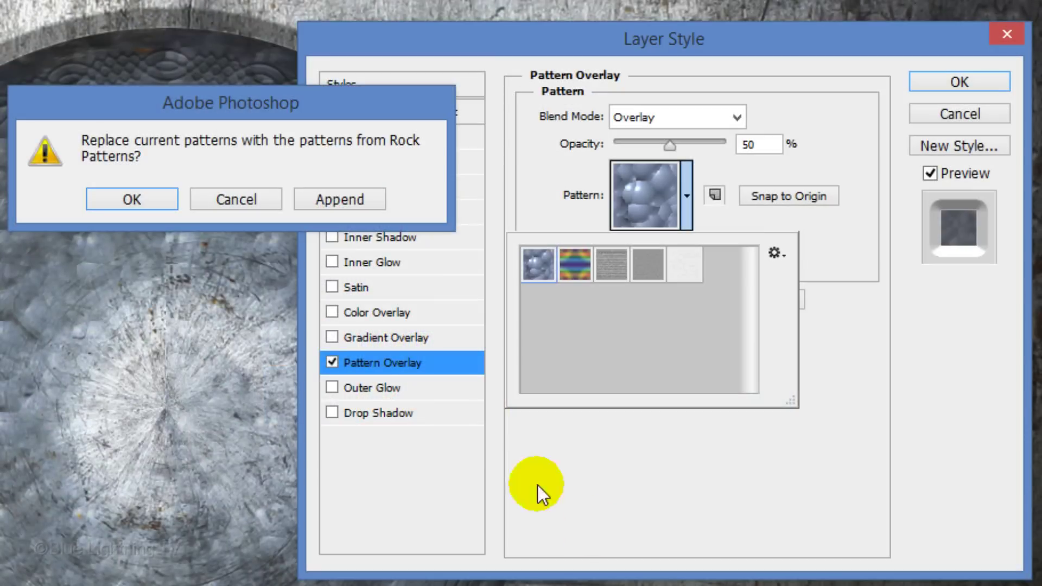
left_click(133, 197)
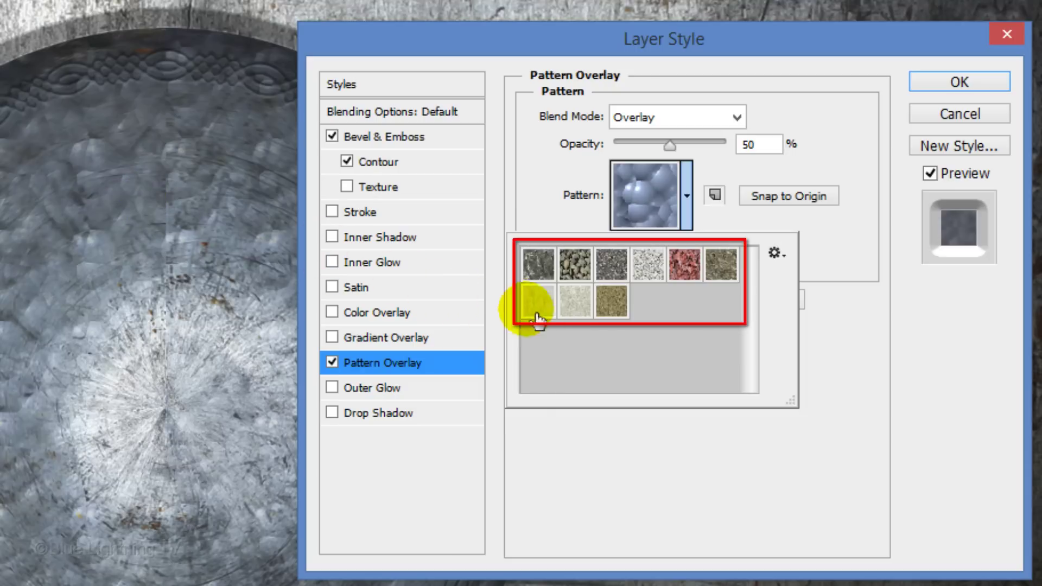
left_click(581, 305)
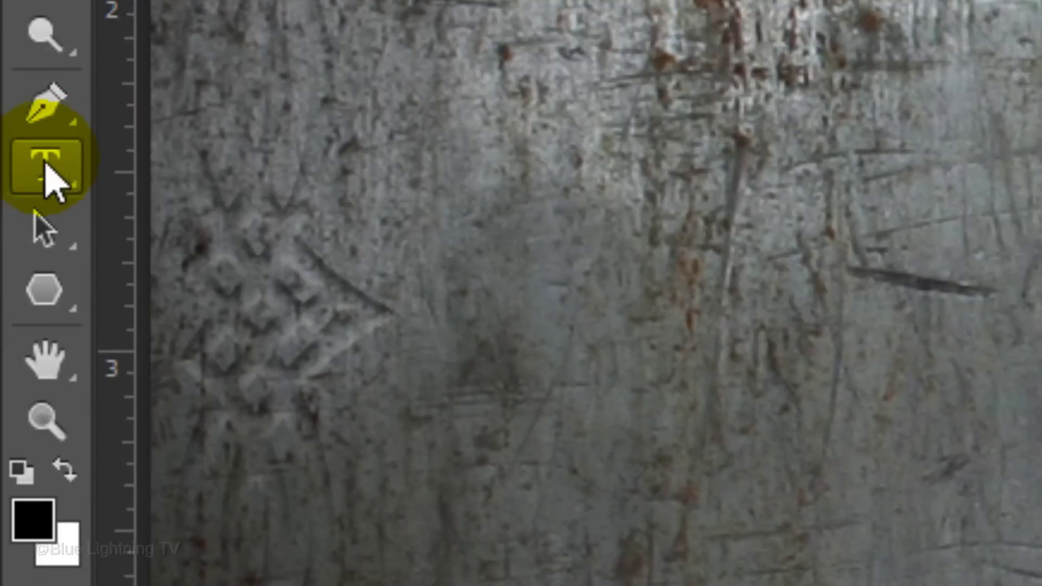
Step: Set the Horizontal Type Tool to Cabaletta 285 pt and type VIKING on the canvas
right_click(49, 166)
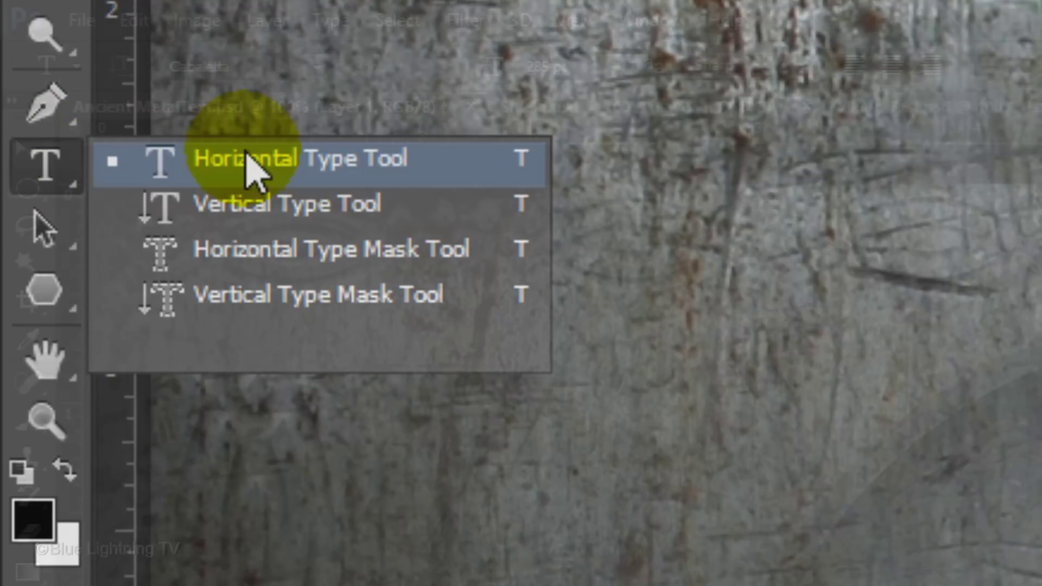
left_click(249, 164)
left_click(315, 65)
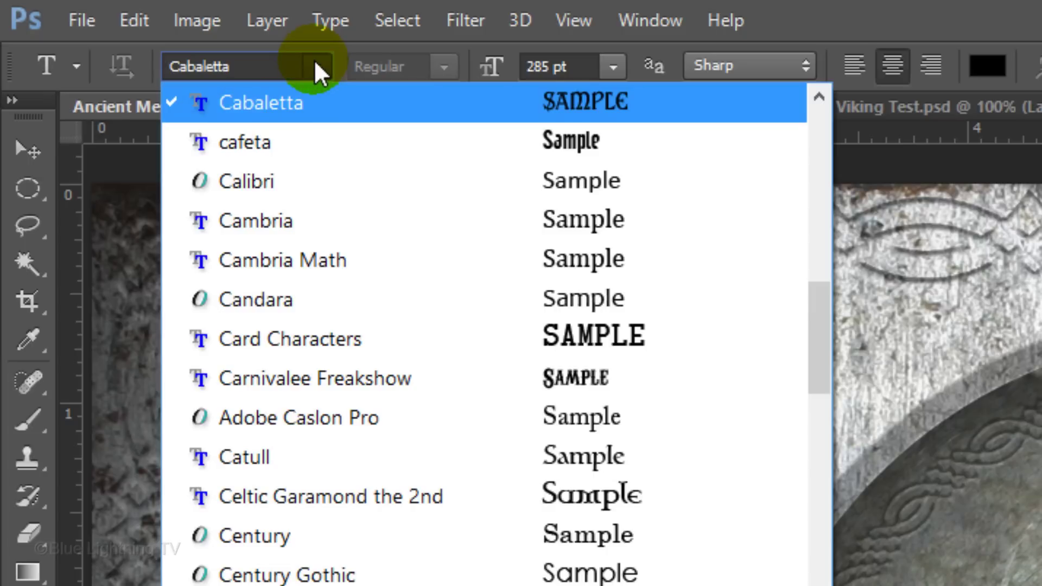
left_click(316, 65)
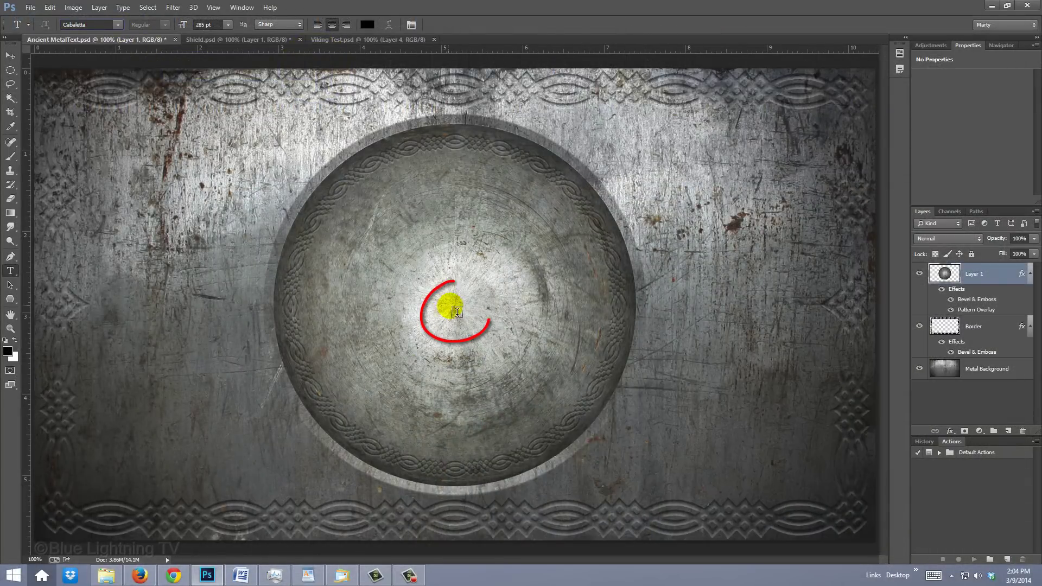
left_click(456, 310)
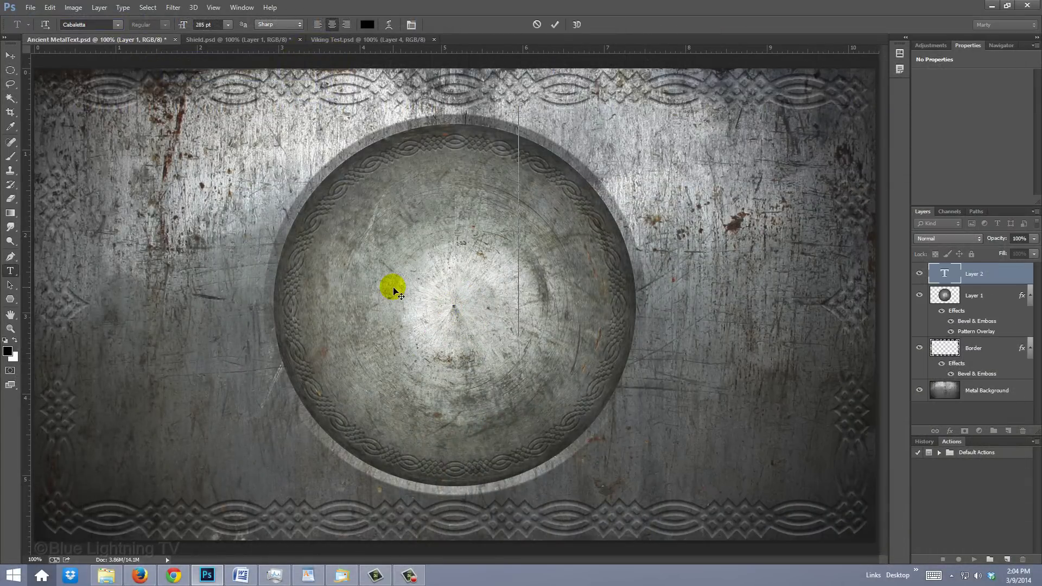
type("VIKING")
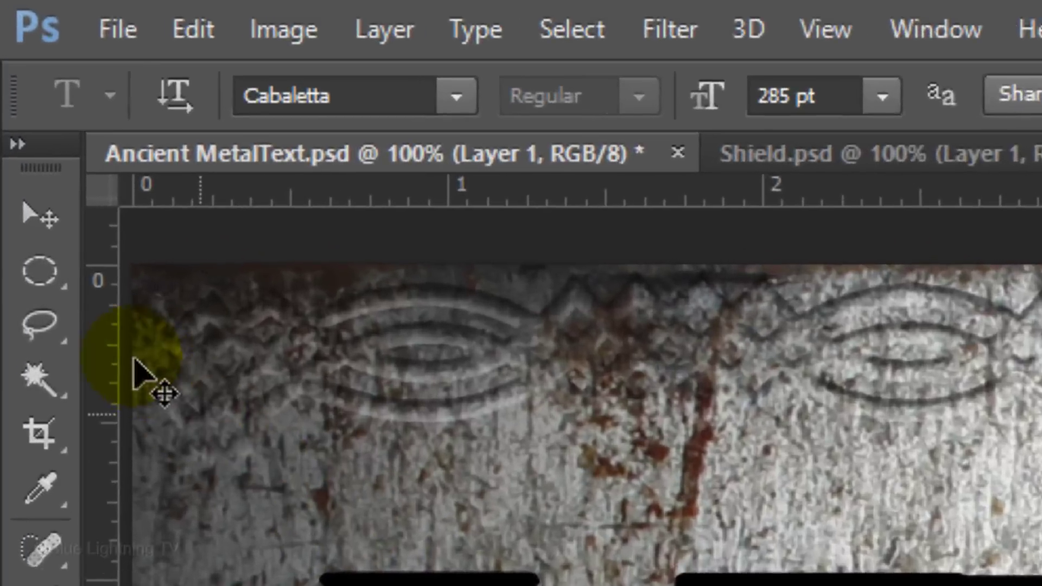
Step: Align the VIKING layer to the canvas horizontal and vertical centers, then deselect
left_click(11, 56)
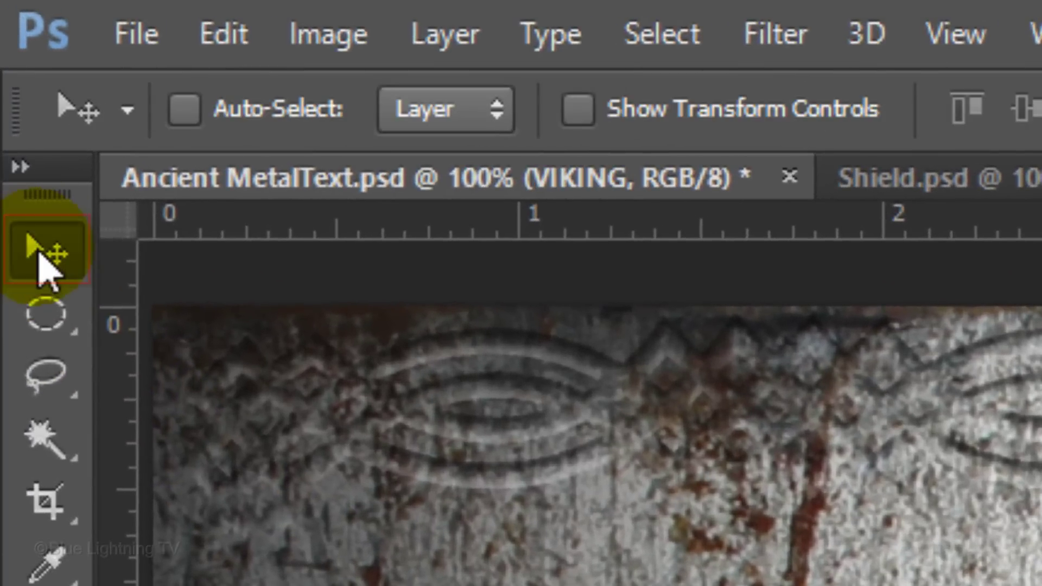
key("ctrl+a")
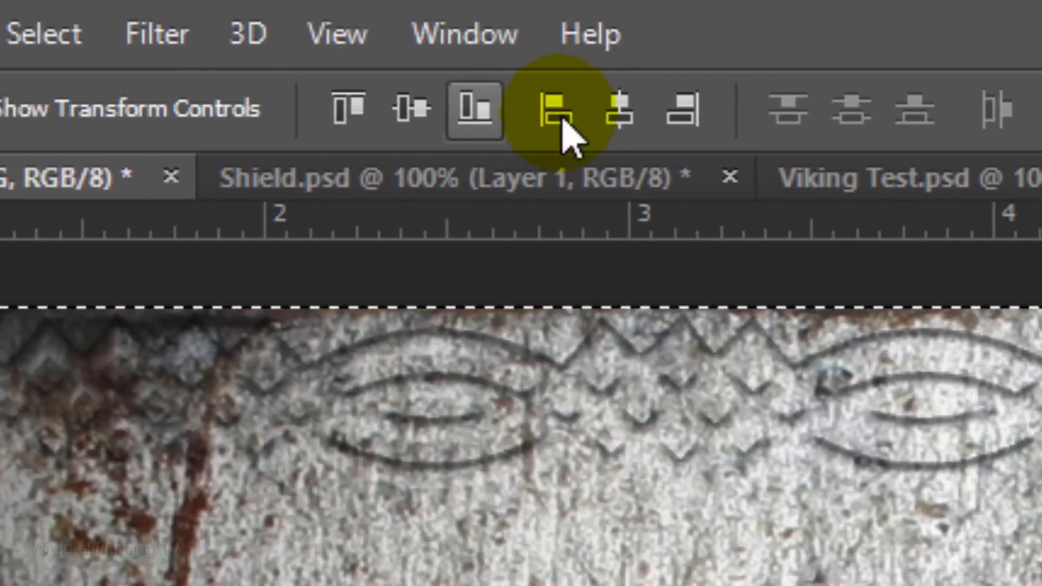
left_click(617, 114)
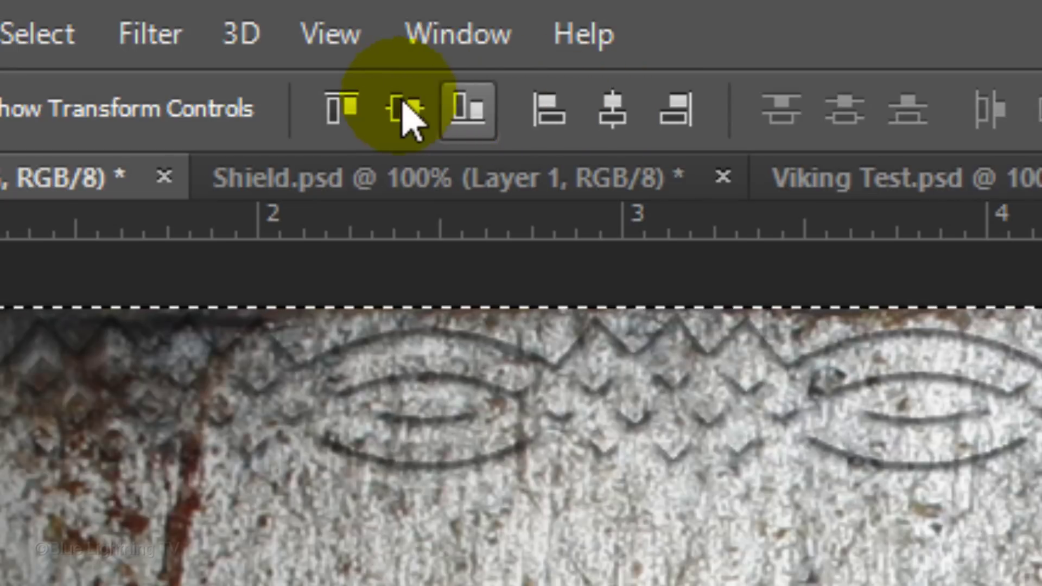
left_click(229, 26)
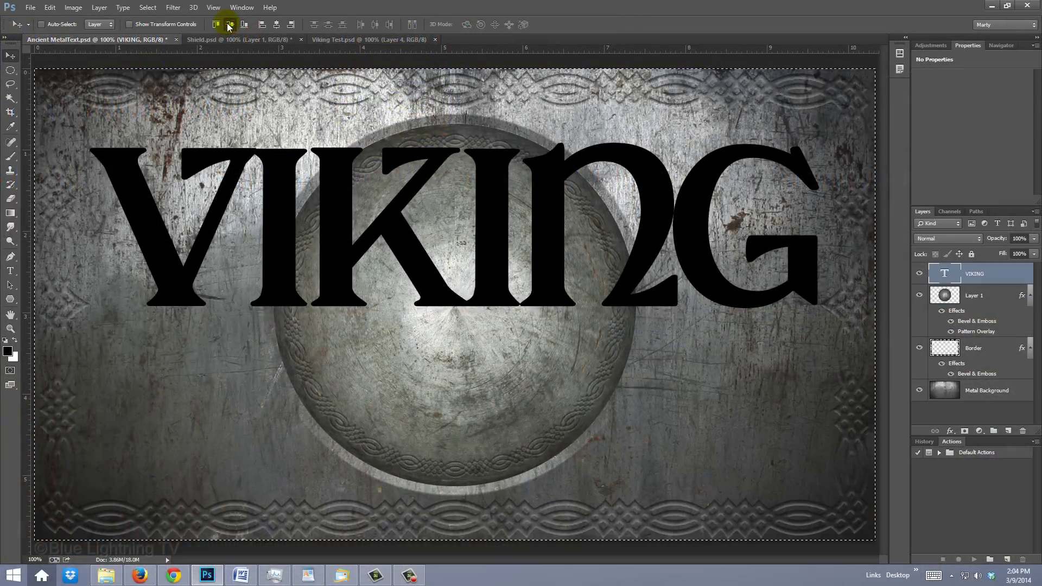
left_click(229, 26)
key("ctrl+d")
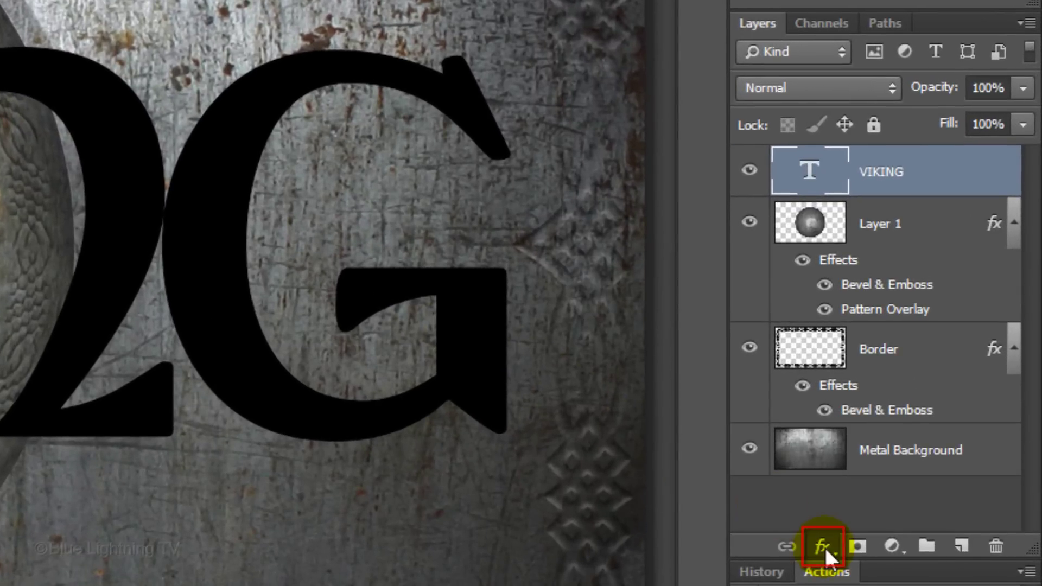
Step: Give the VIKING text a Pattern Overlay using the light speckled stone pattern
left_click(825, 548)
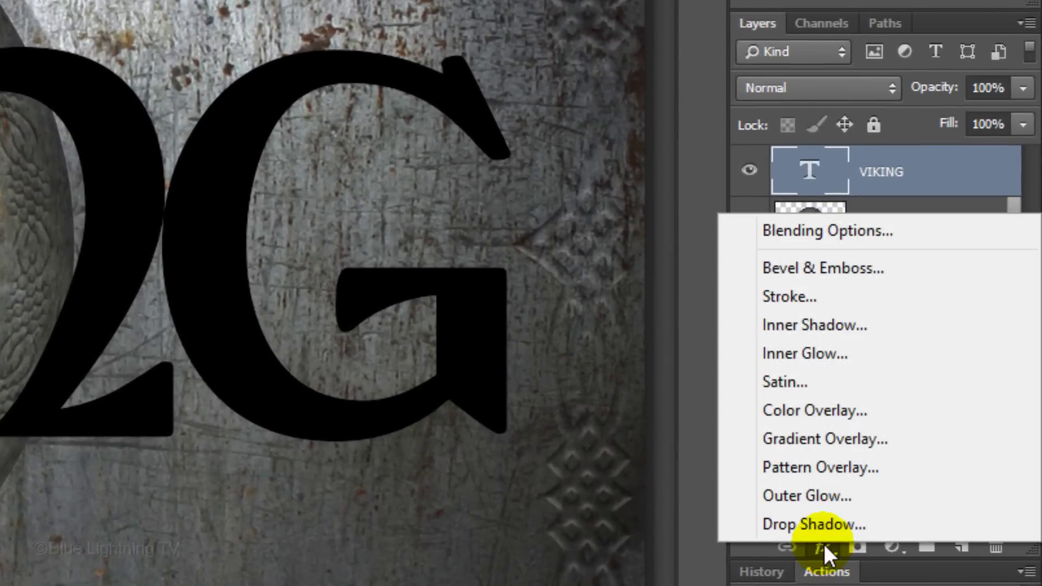
left_click(826, 468)
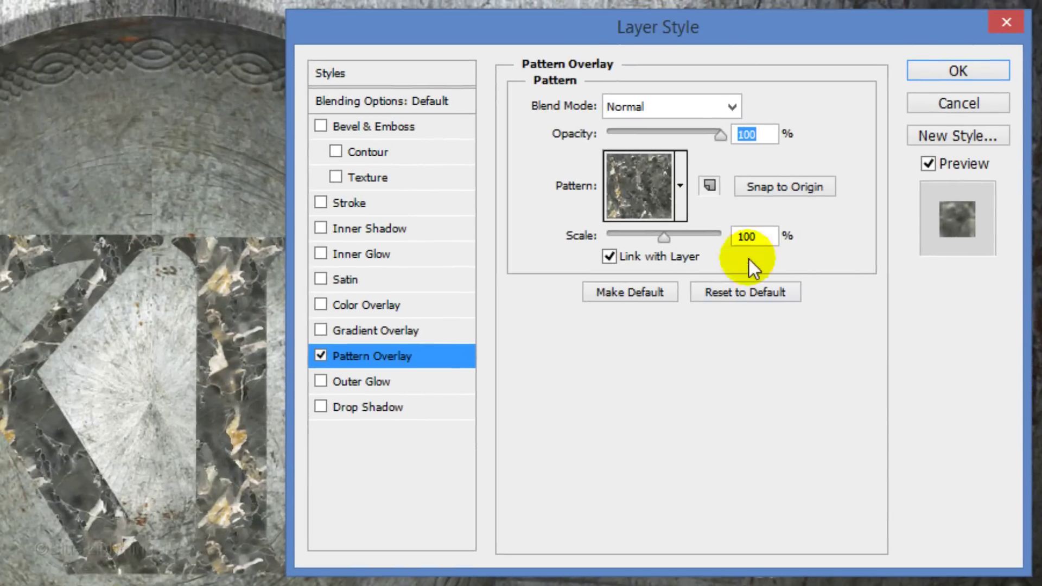
left_click(681, 186)
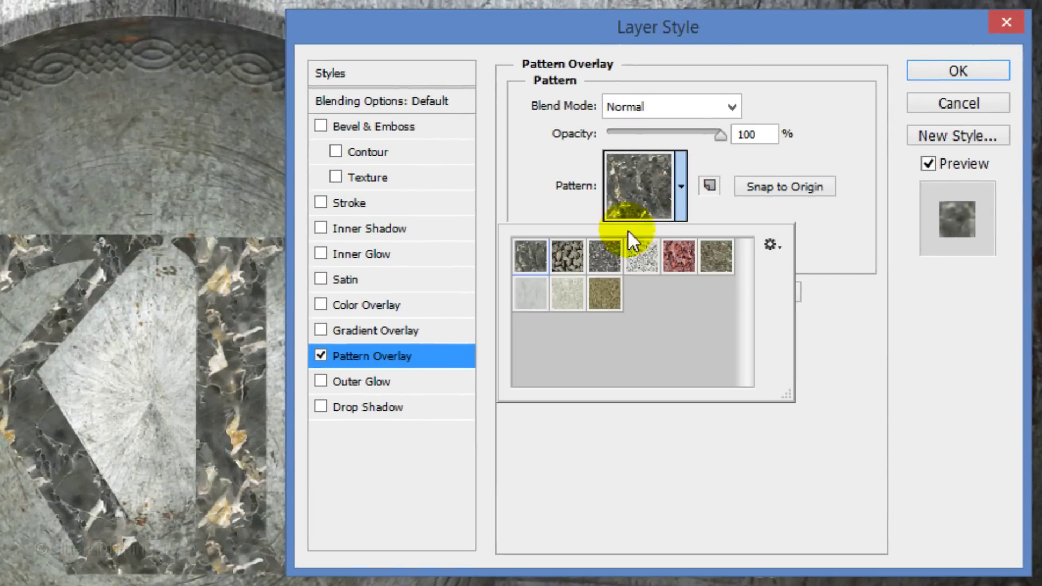
left_click(570, 293)
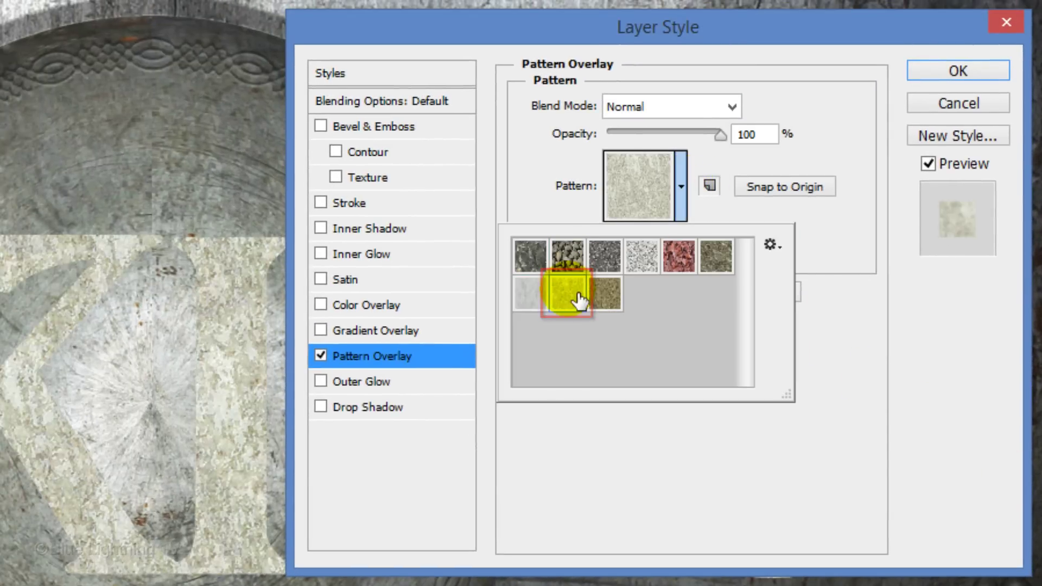
Step: Add a Chisel Hard bevel, Depth 140, Size 250, with its own light at -117°, altitude 42°
left_click(378, 128)
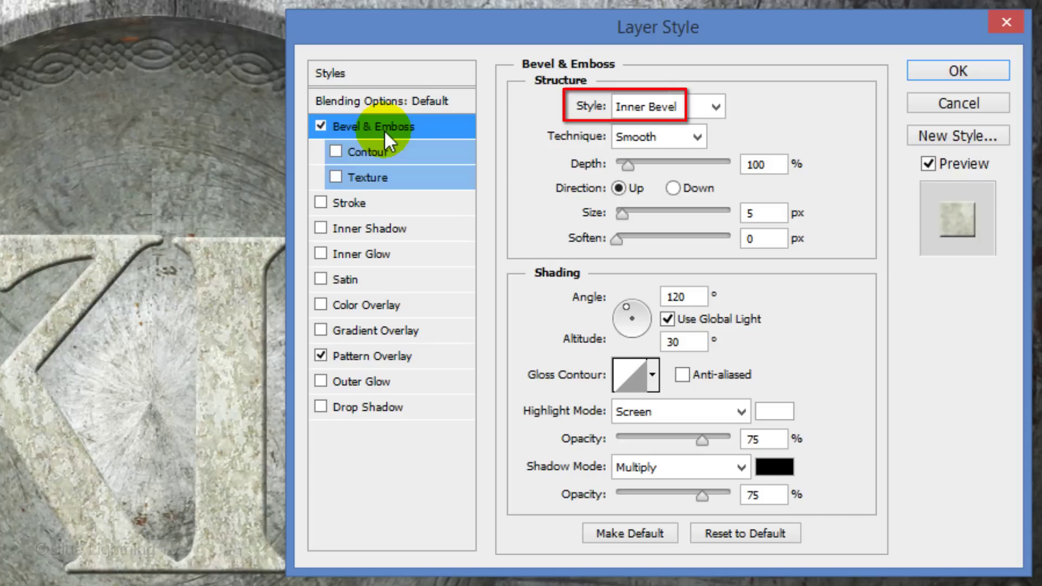
left_click(685, 137)
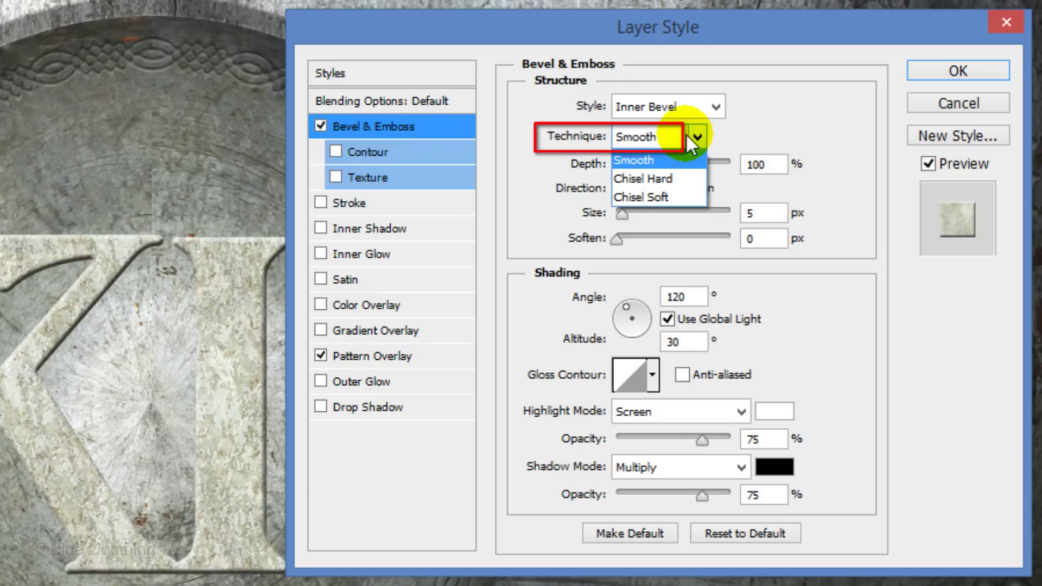
left_click(670, 177)
left_click(780, 165)
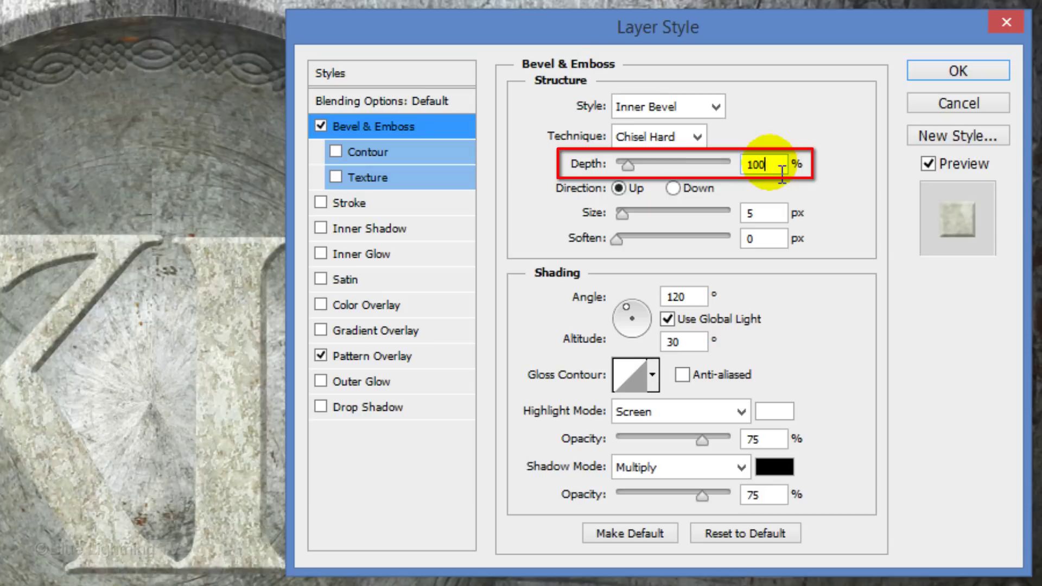
type("140")
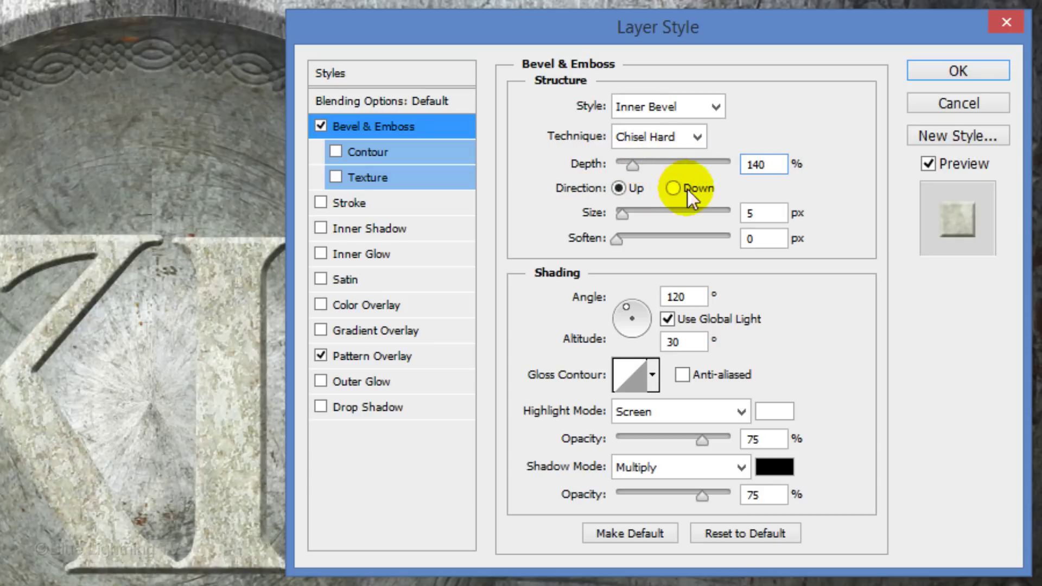
key("Tab")
type("250")
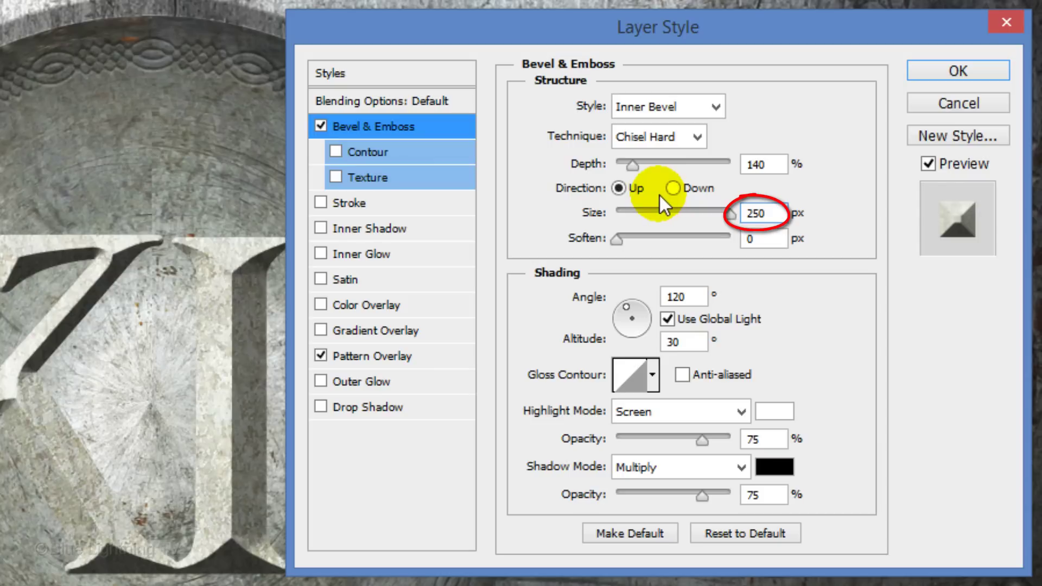
left_click(667, 319)
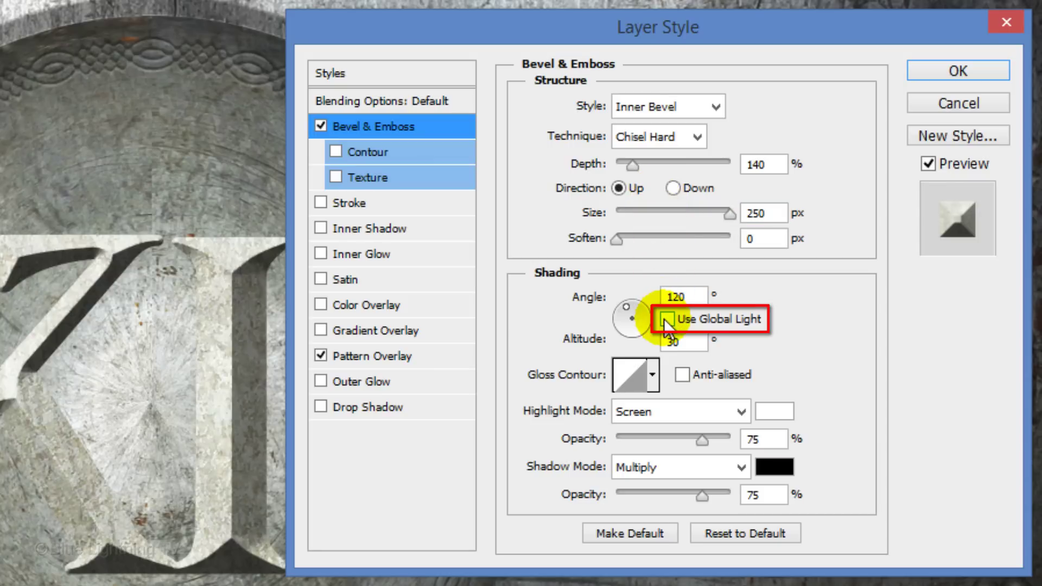
double_click(681, 296)
type("-117")
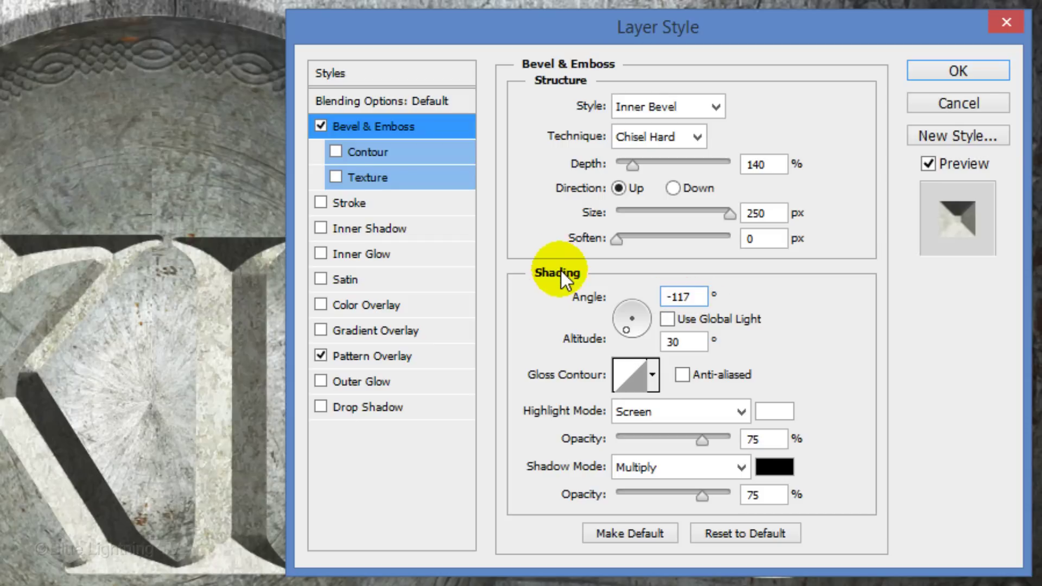
double_click(680, 342)
type("42")
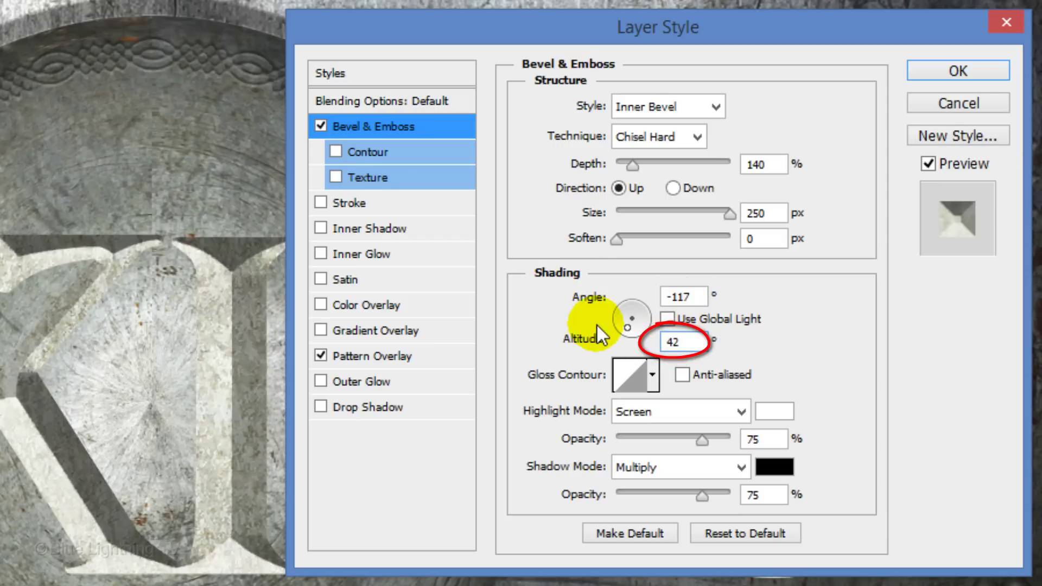
Step: Set the bevel highlights to Soft Light, colour FFD387, 100% opacity, and enable Contour
left_click(677, 412)
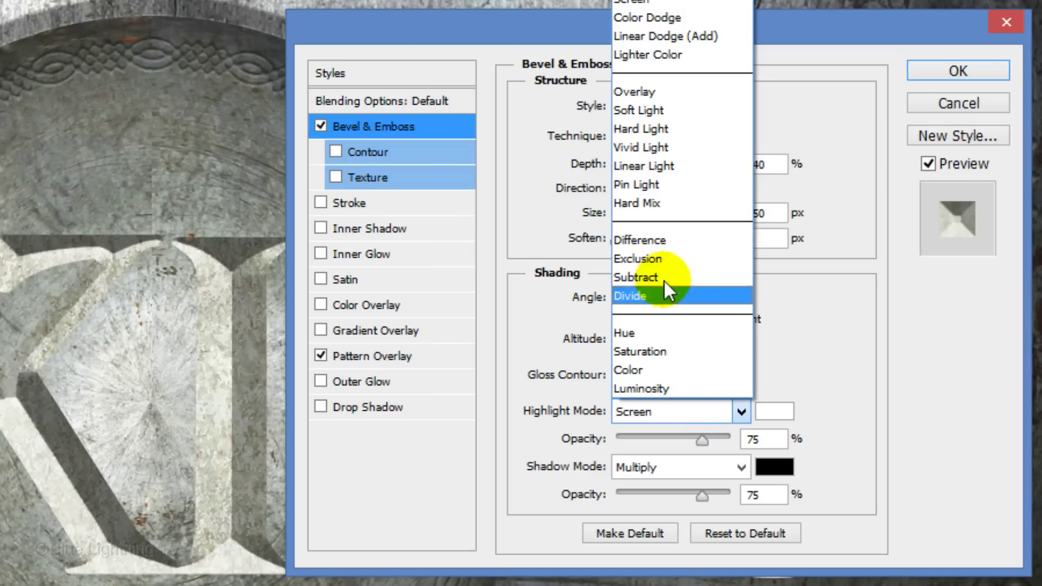
left_click(655, 111)
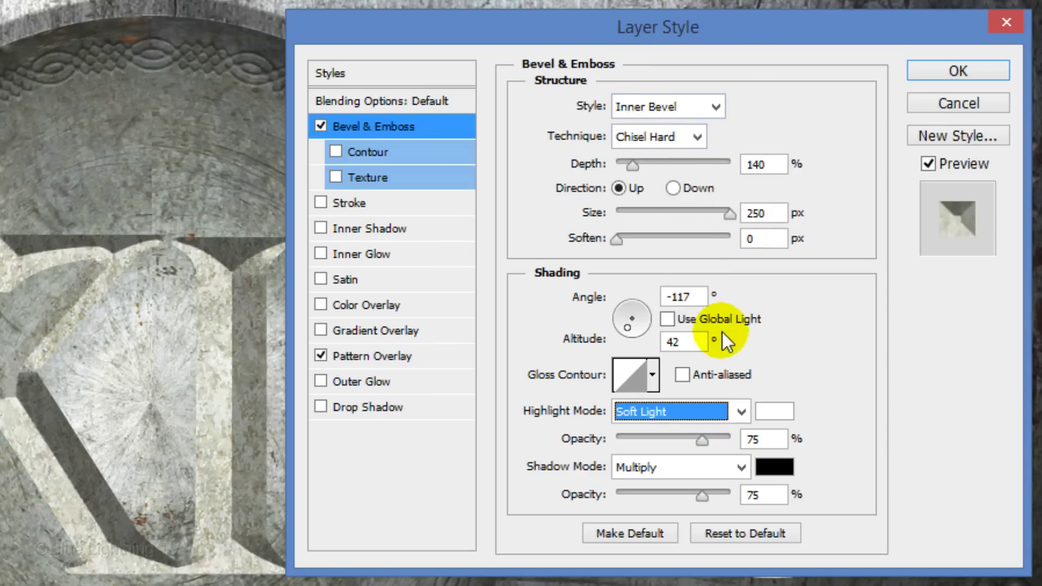
left_click(774, 413)
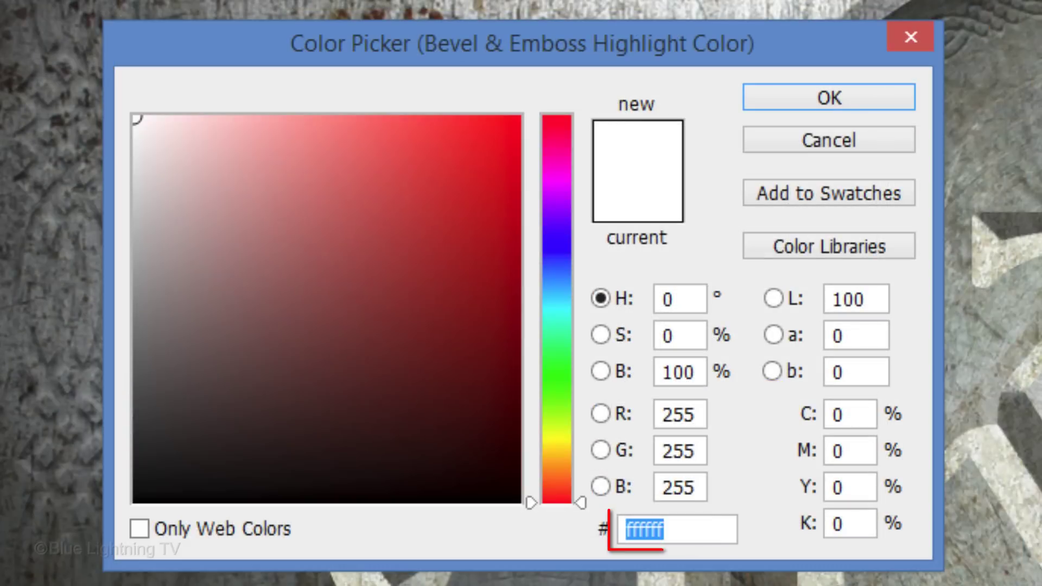
type("FFD")
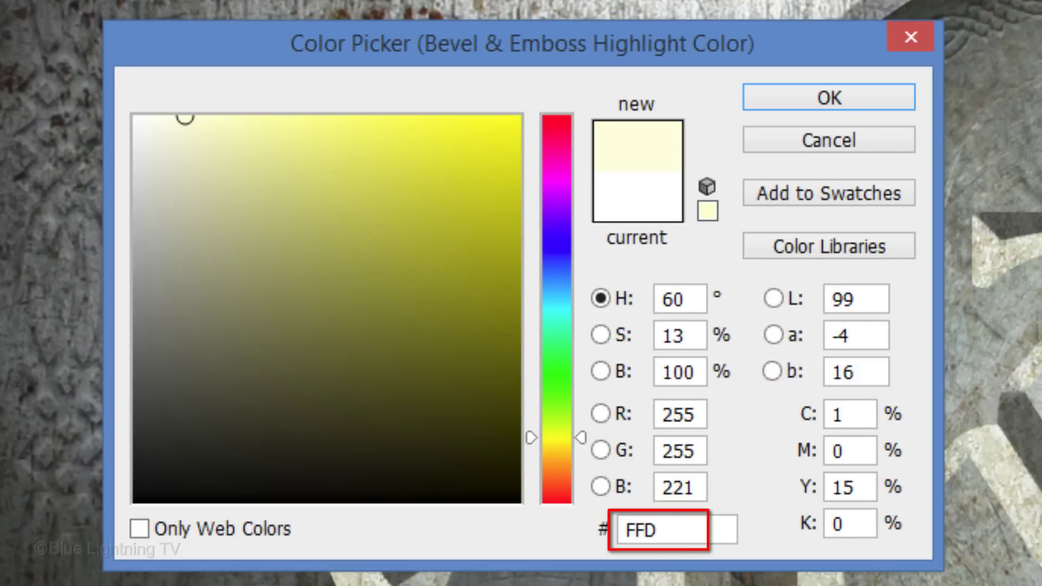
type("387")
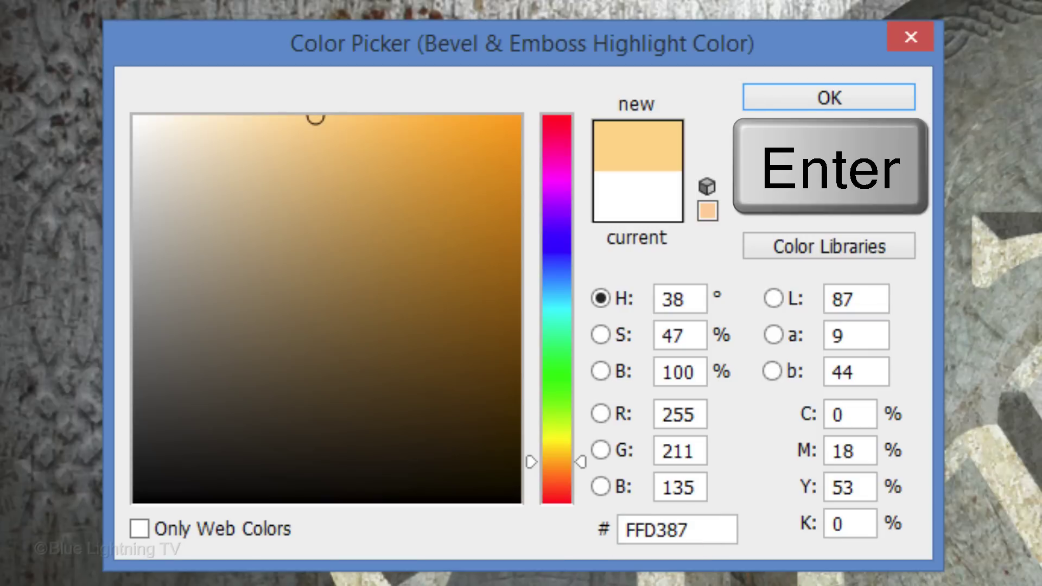
key("Return")
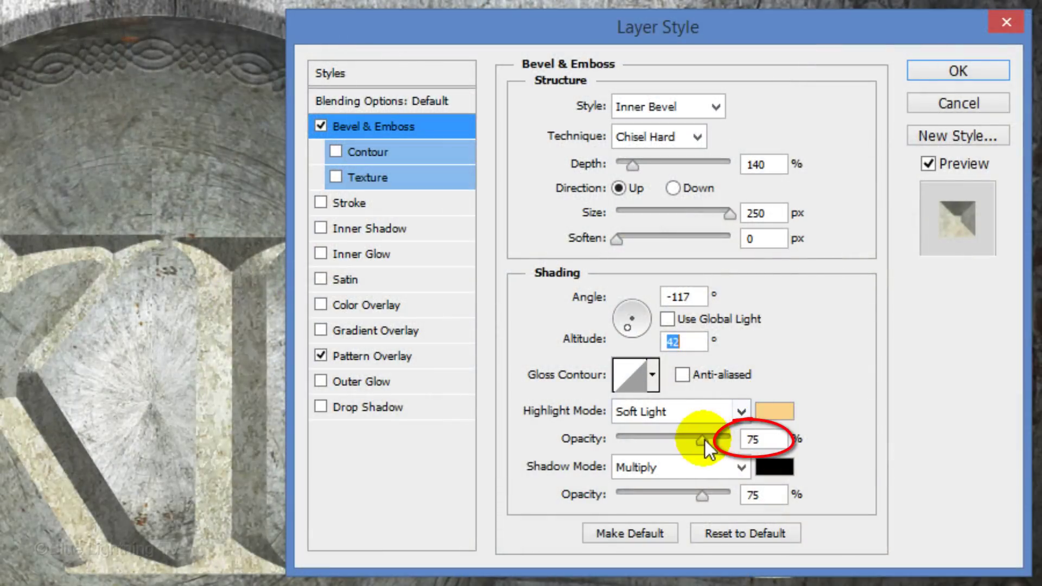
left_click_drag(701, 440, 741, 444)
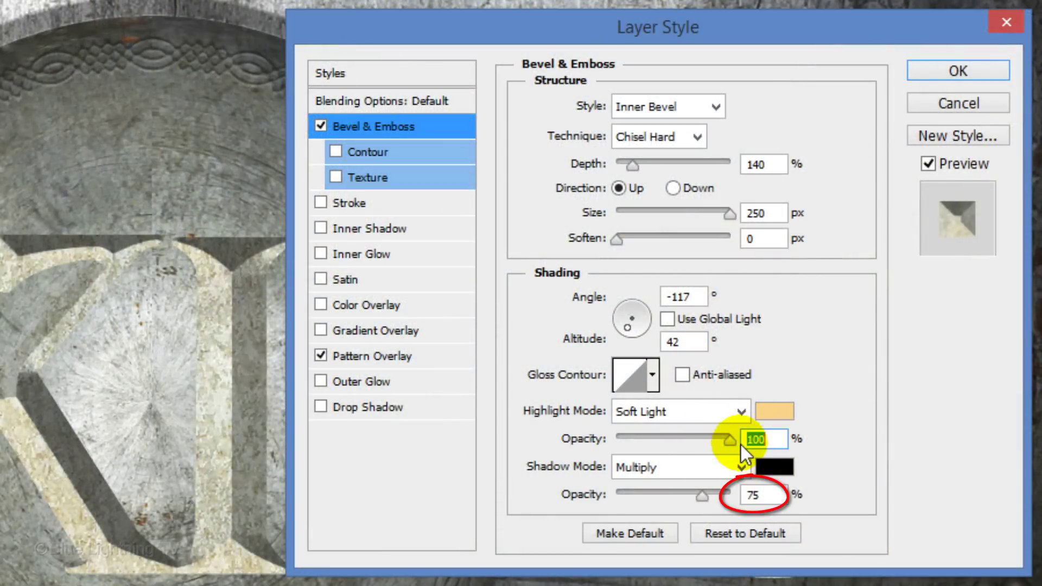
left_click(336, 153)
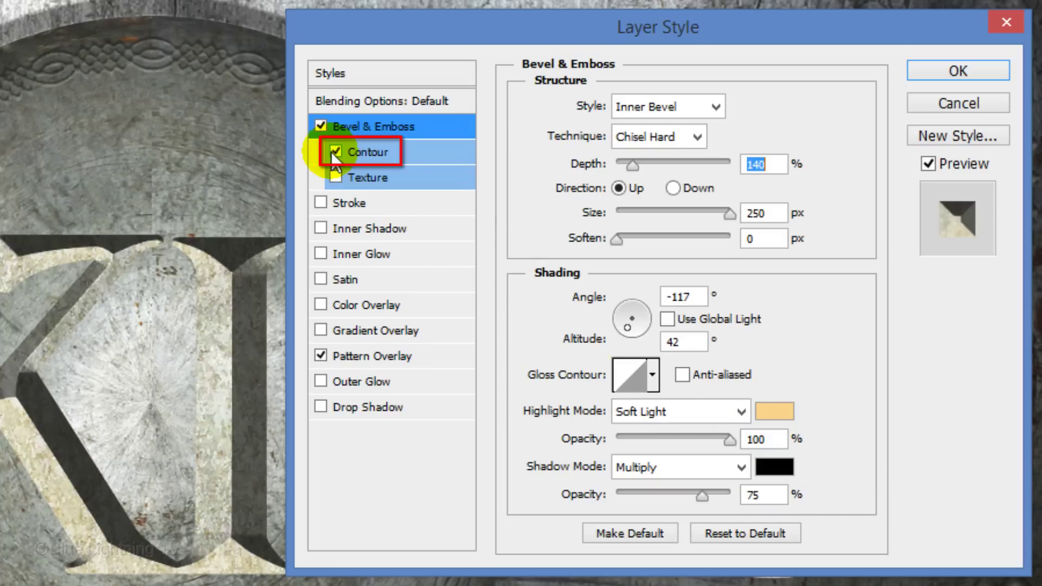
Step: Enable Inner Shadow on the letters with Distance 0 and Size 10 px
left_click(337, 227)
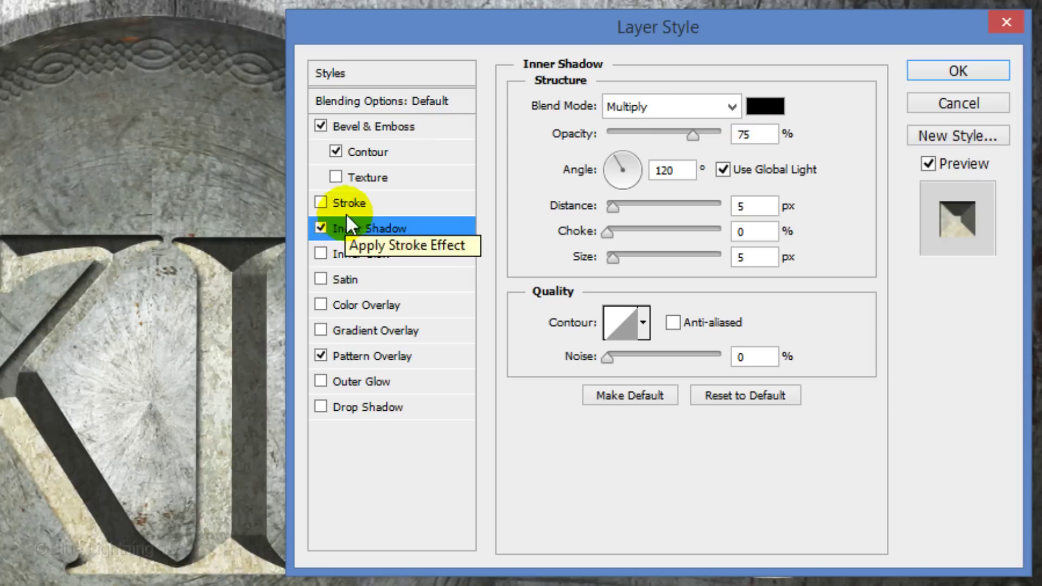
left_click(601, 202)
type("0")
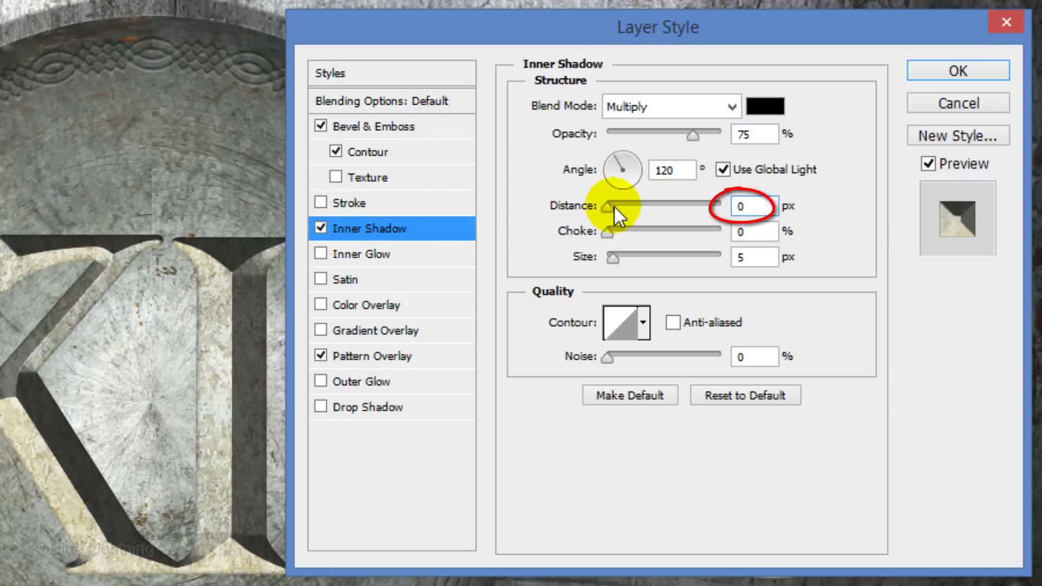
left_click(744, 258)
type("10")
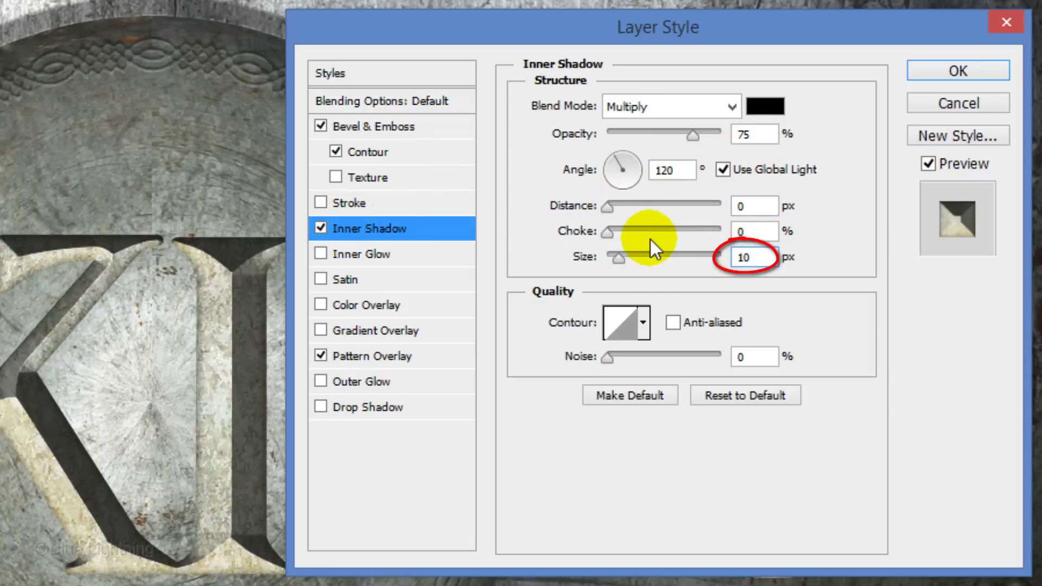
Step: Add a 50% drop shadow with its own -110° angle, 30 px distance and 15 px size
left_click(368, 407)
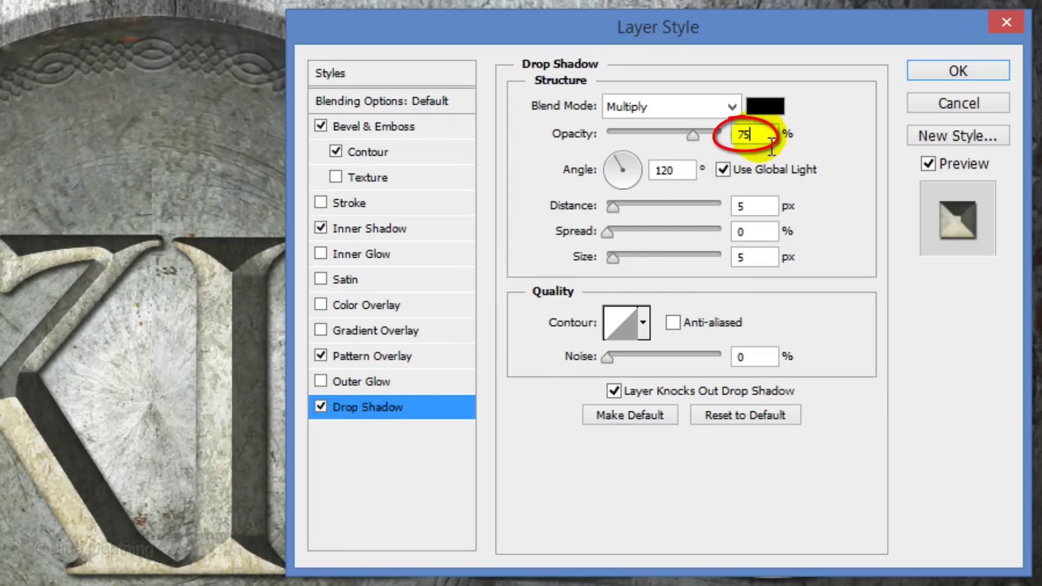
type("50")
left_click(722, 170)
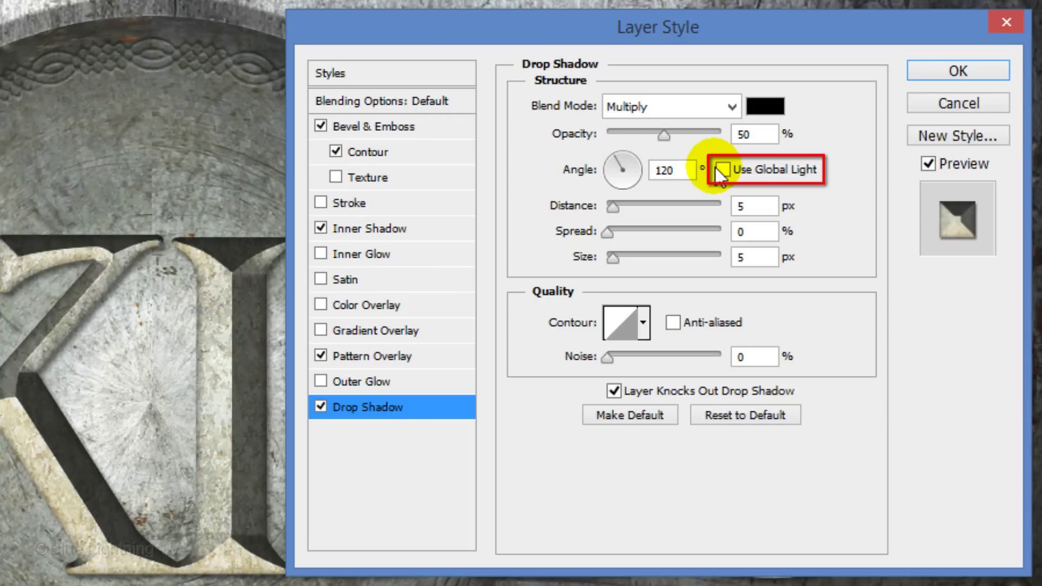
double_click(665, 170)
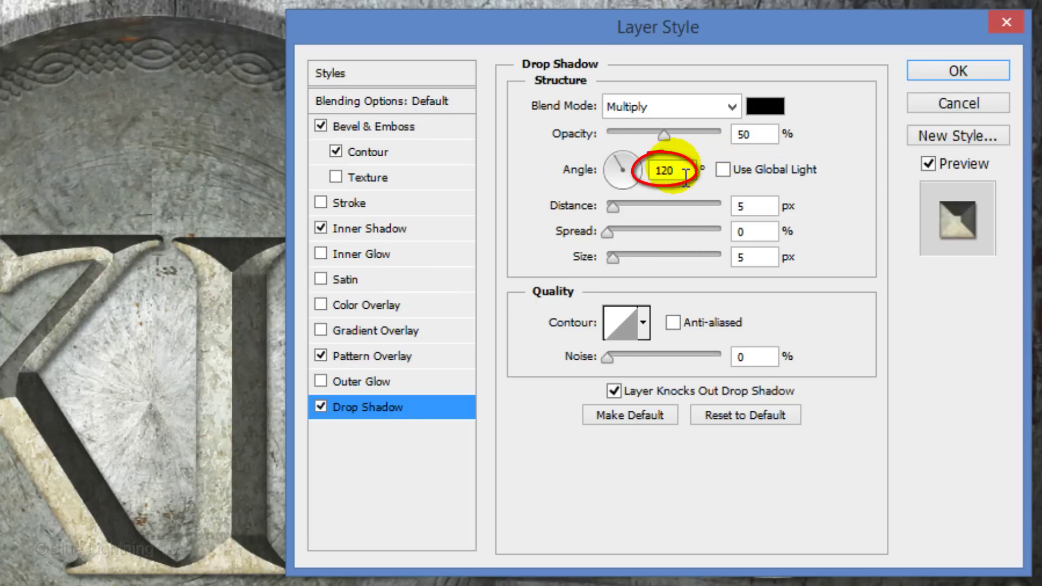
type("-110")
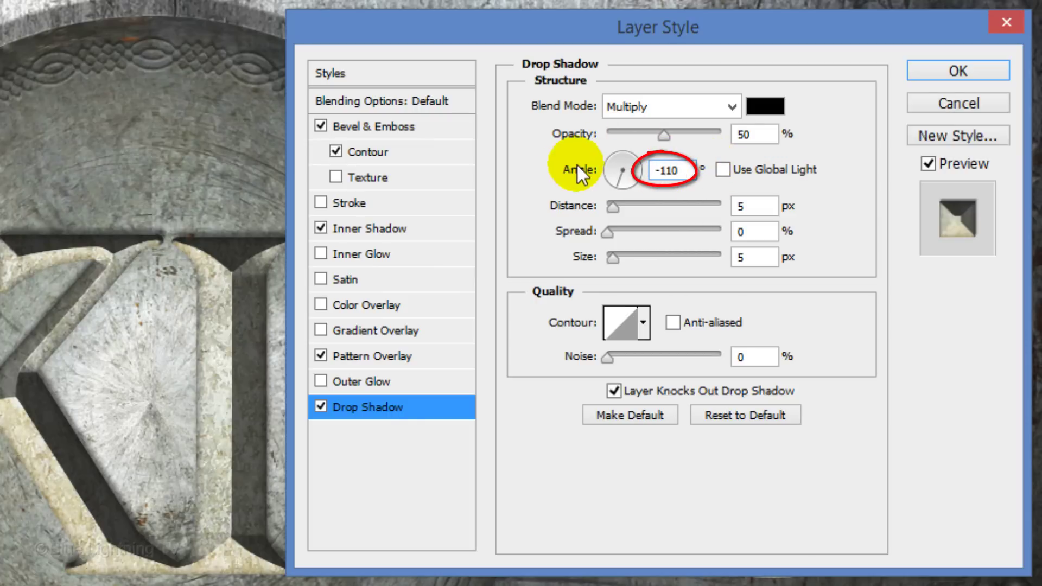
double_click(743, 207)
type("30")
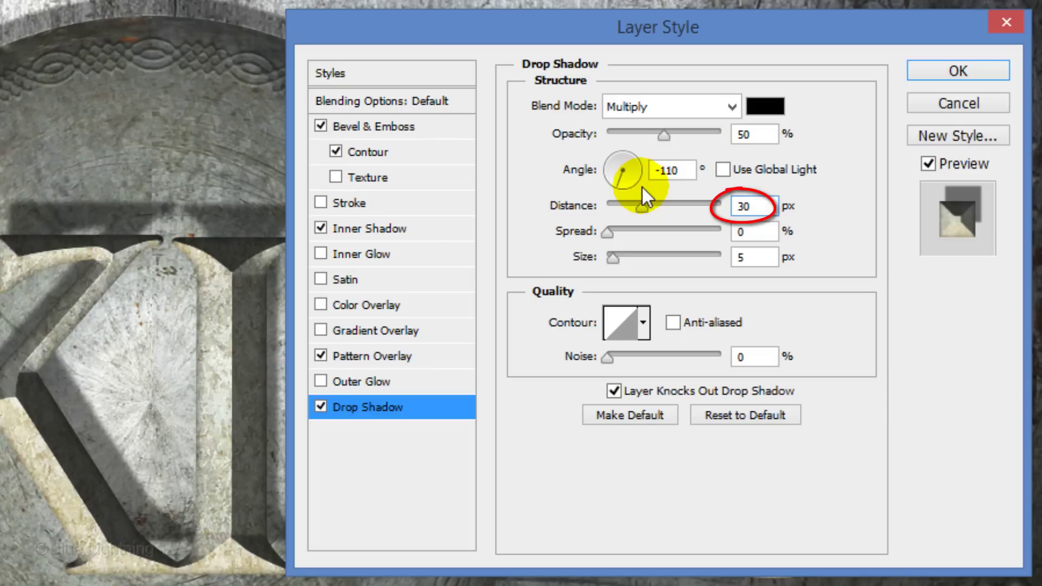
double_click(760, 258)
type("15")
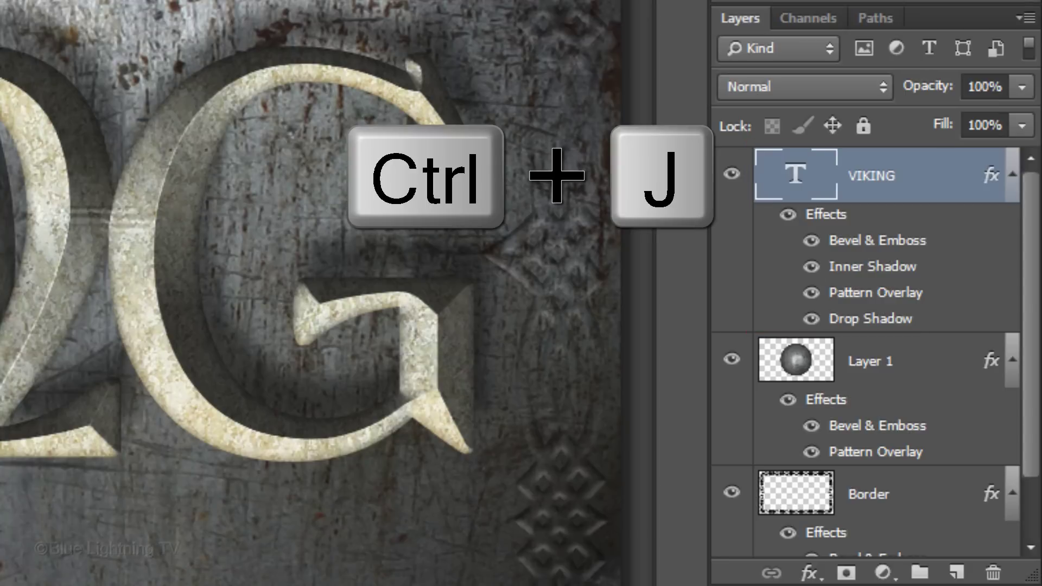
Step: Duplicate VIKING, hide the copy's bevel, inner shadow and pattern, and set Fill to 0%
key("ctrl+j")
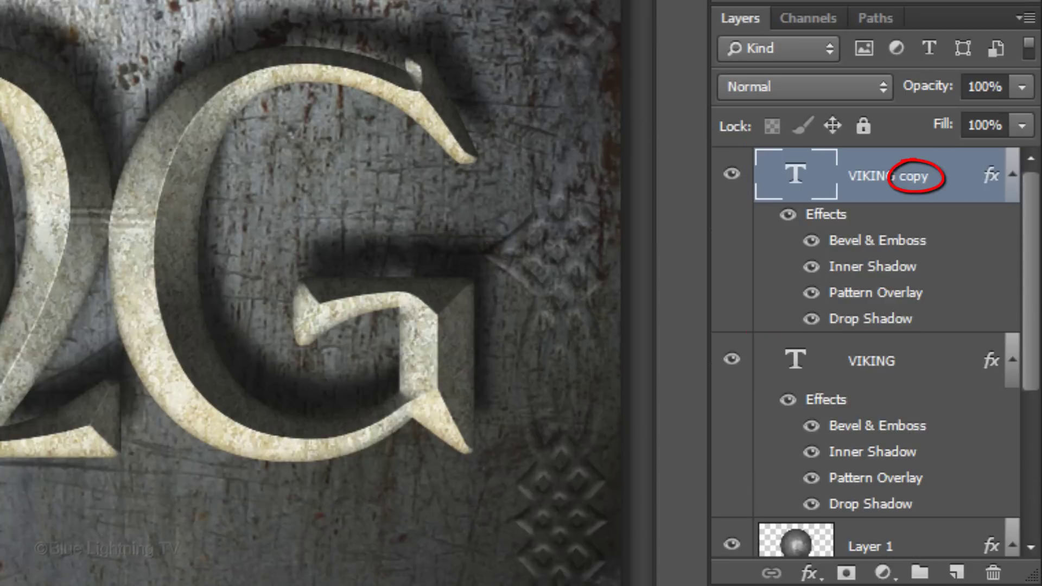
left_click_drag(811, 240, 811, 293)
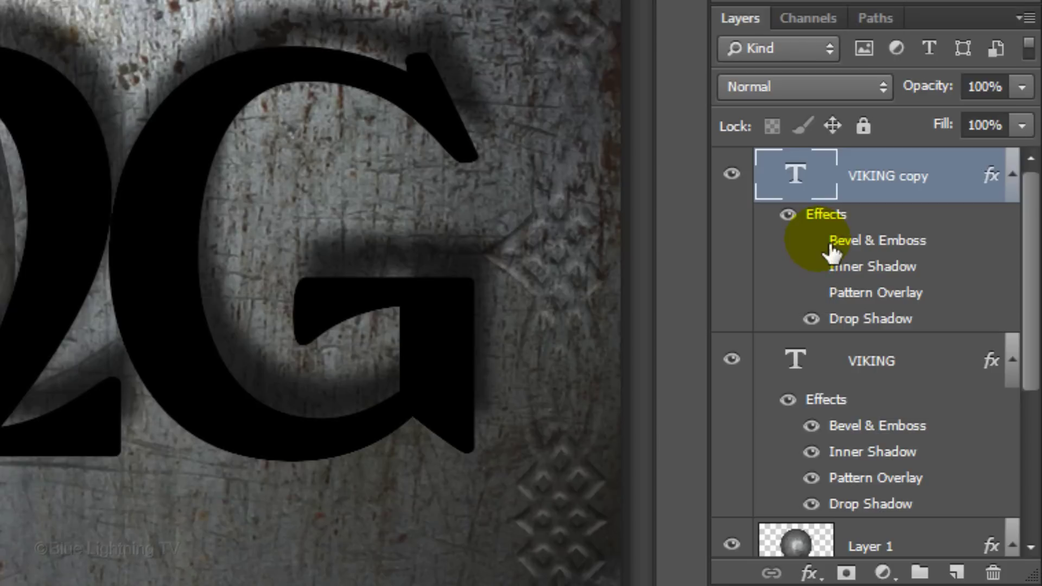
left_click(1022, 127)
left_click_drag(1022, 142, 768, 175)
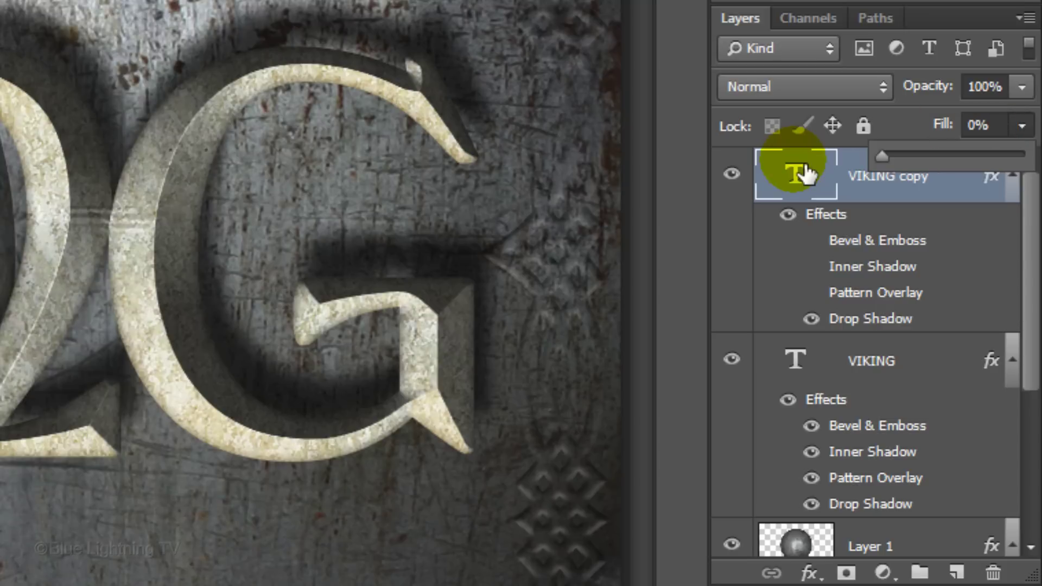
Step: Change the VIKING copy's drop shadow angle to -155°
double_click(874, 323)
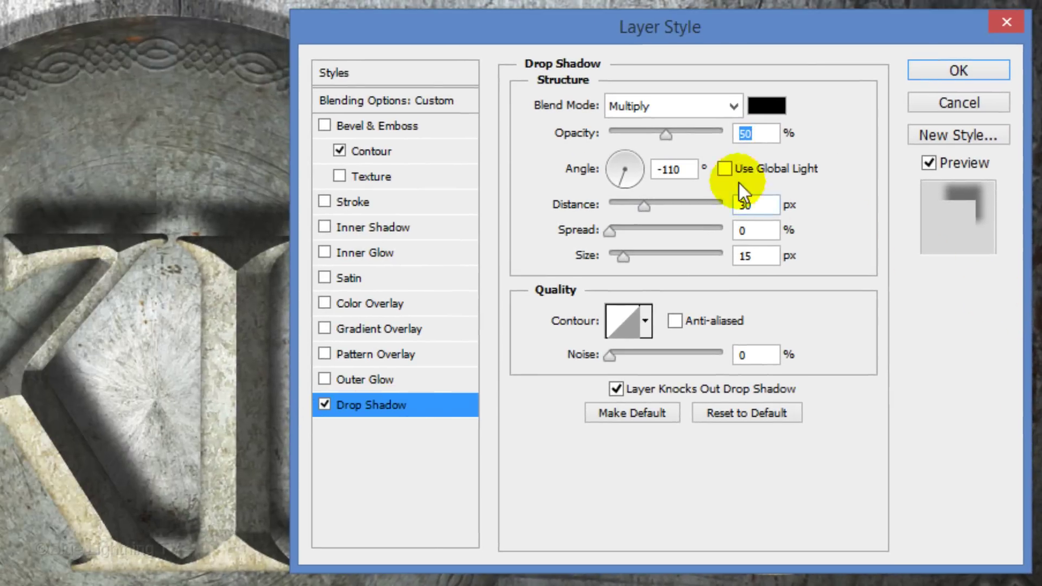
double_click(675, 169)
type("-155")
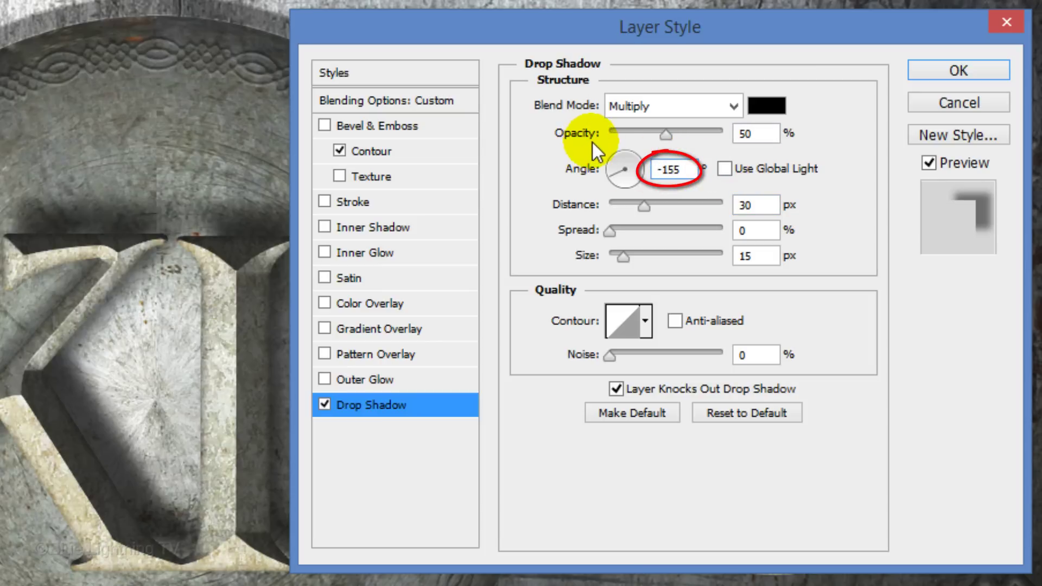